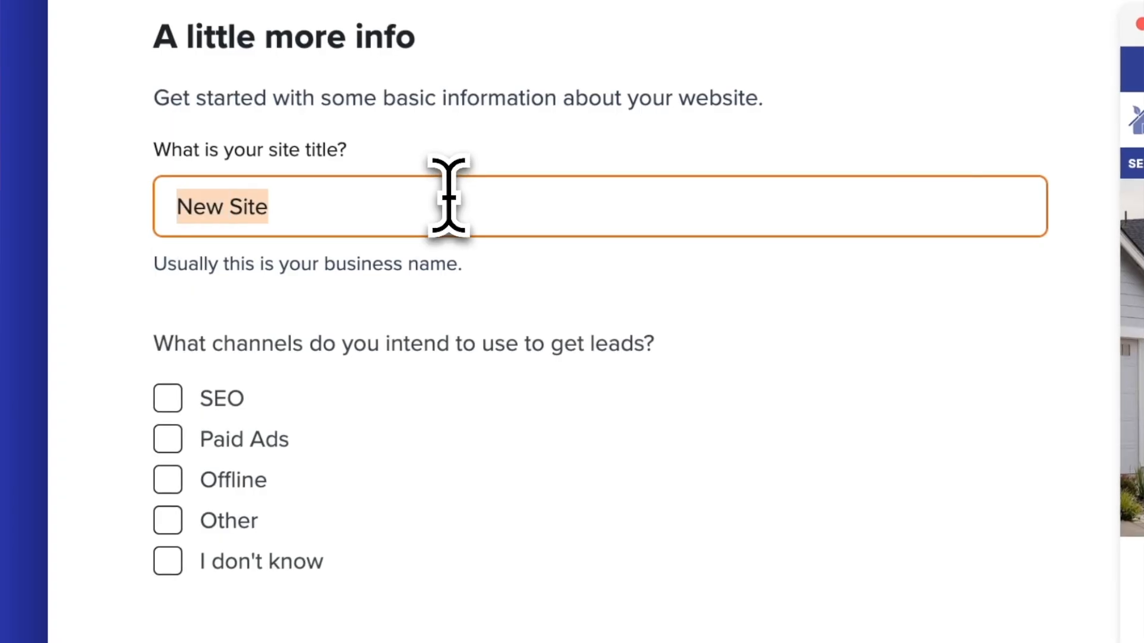
# Set the site title to "Pivot Homes" and choose SEO and Paid Ads as the lead channels.
pyautogui.write('Pivot')
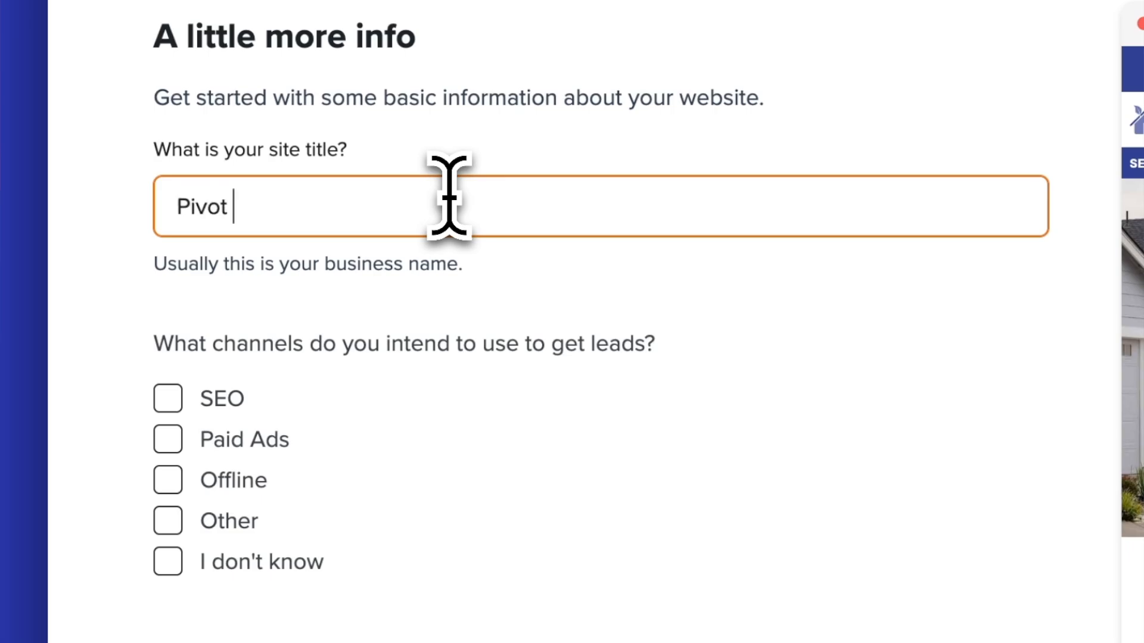
pyautogui.write(' Homes')
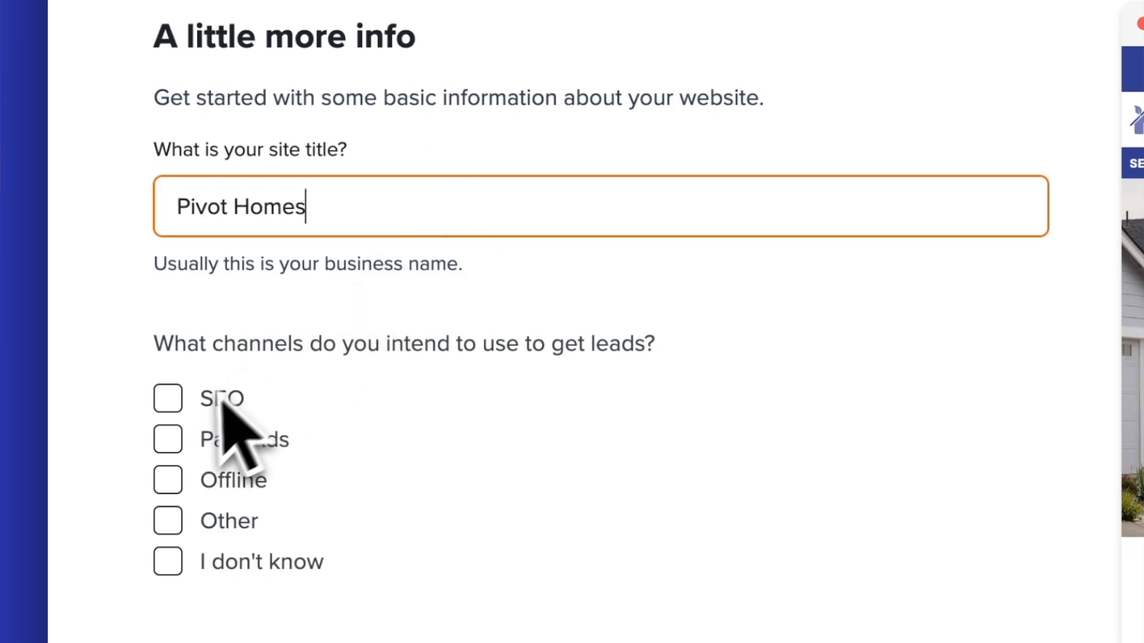
pyautogui.click(169, 397)
pyautogui.click(168, 439)
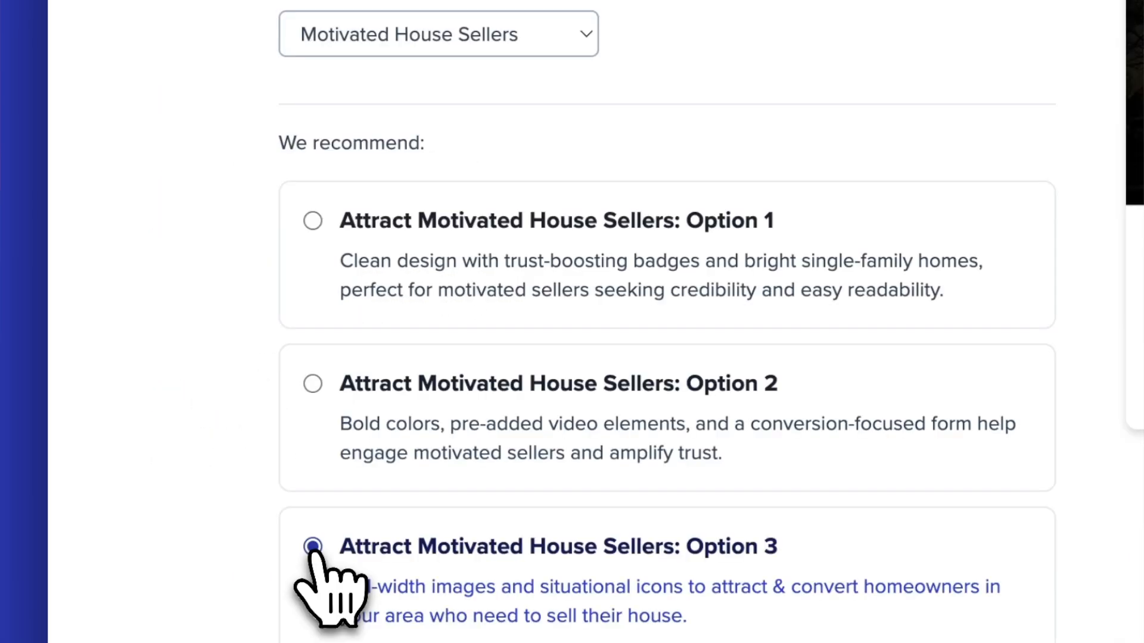
# Choose Attract Motivated House Sellers: Option 3 and try Motivated + Retail Sellers (Agent) as the lead type.
pyautogui.click(312, 545)
pyautogui.scroll(5, 417, 251)
pyautogui.click(432, 236)
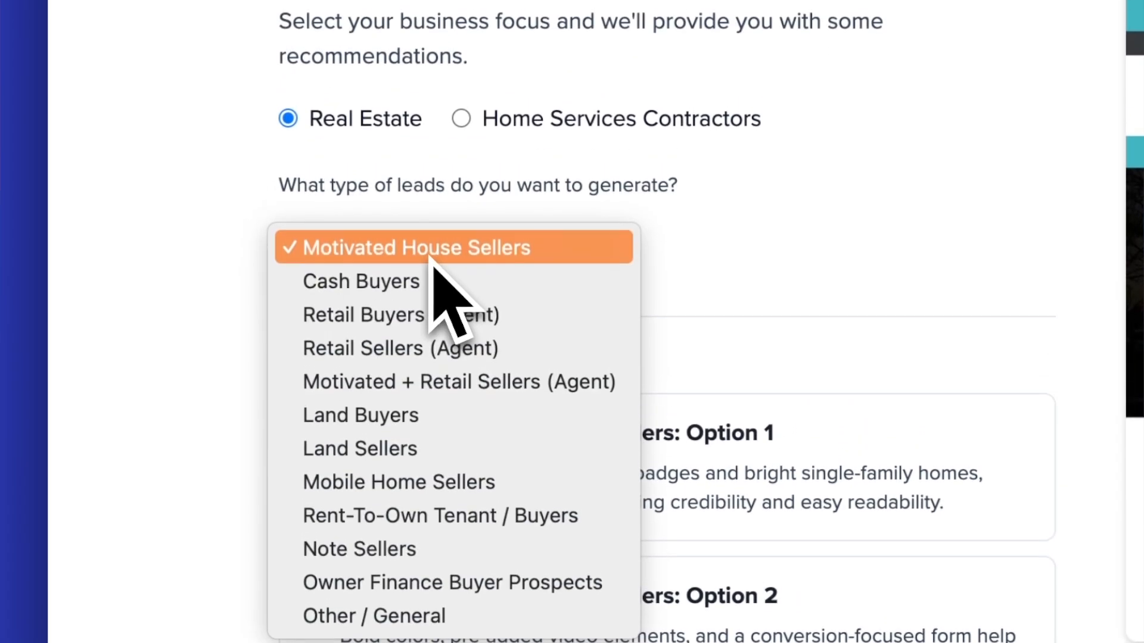
pyautogui.click(522, 386)
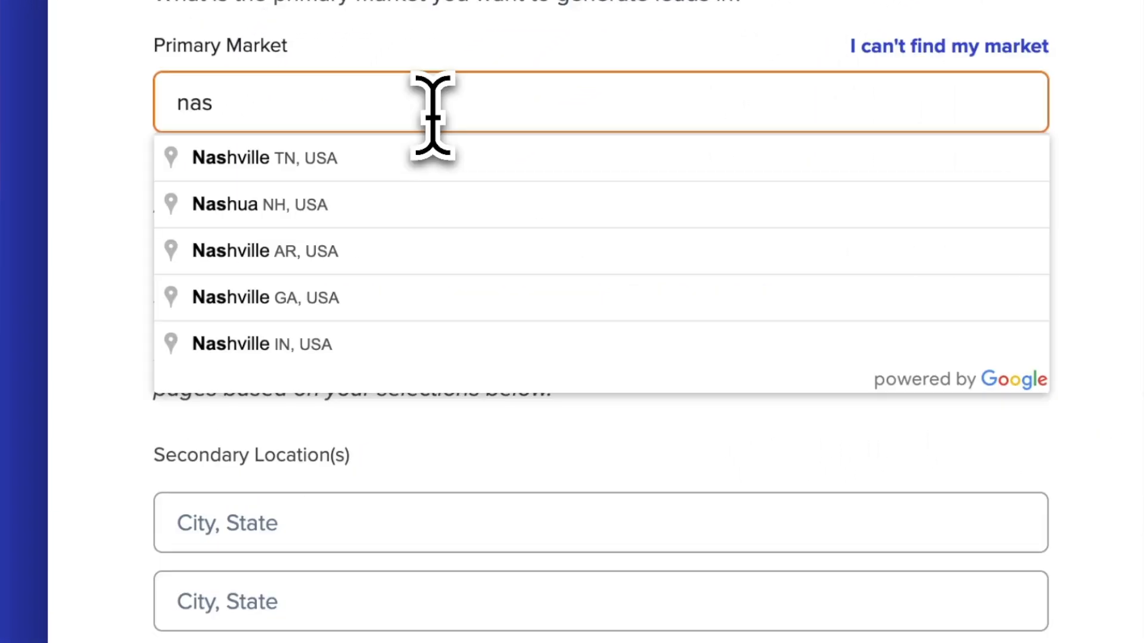
# Enter Franklin as the first secondary location.
pyautogui.click(277, 510)
pyautogui.write('Frankli')
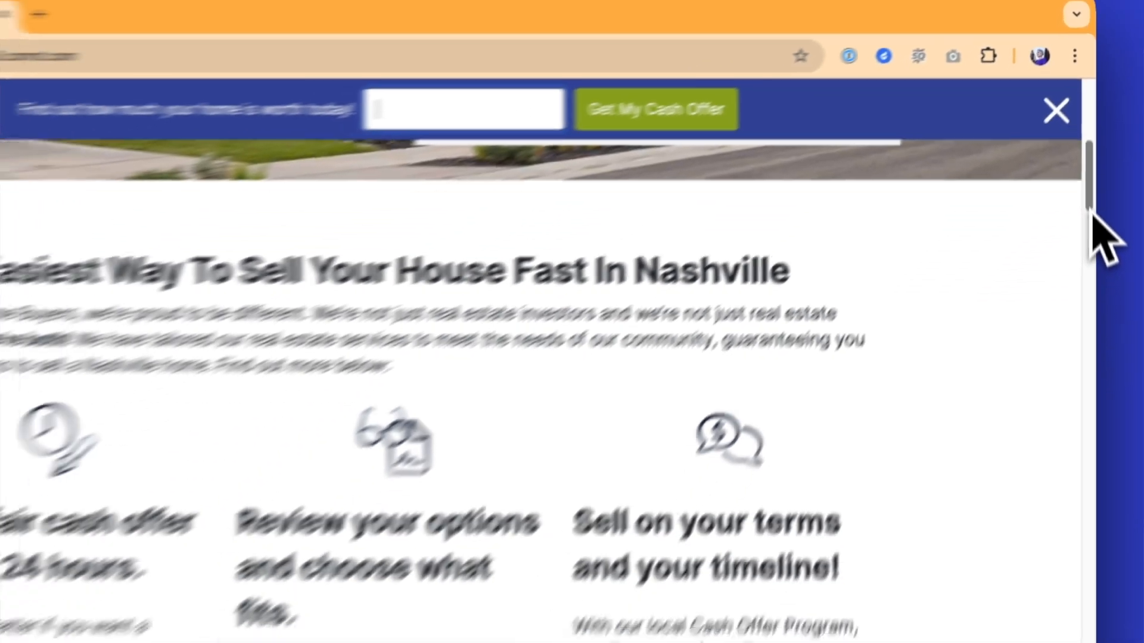
# Look over the generated home page and open the gallery of available designs from the site's design settings.
pyautogui.moveTo(1093, 212); pyautogui.dragTo(1066, 314)
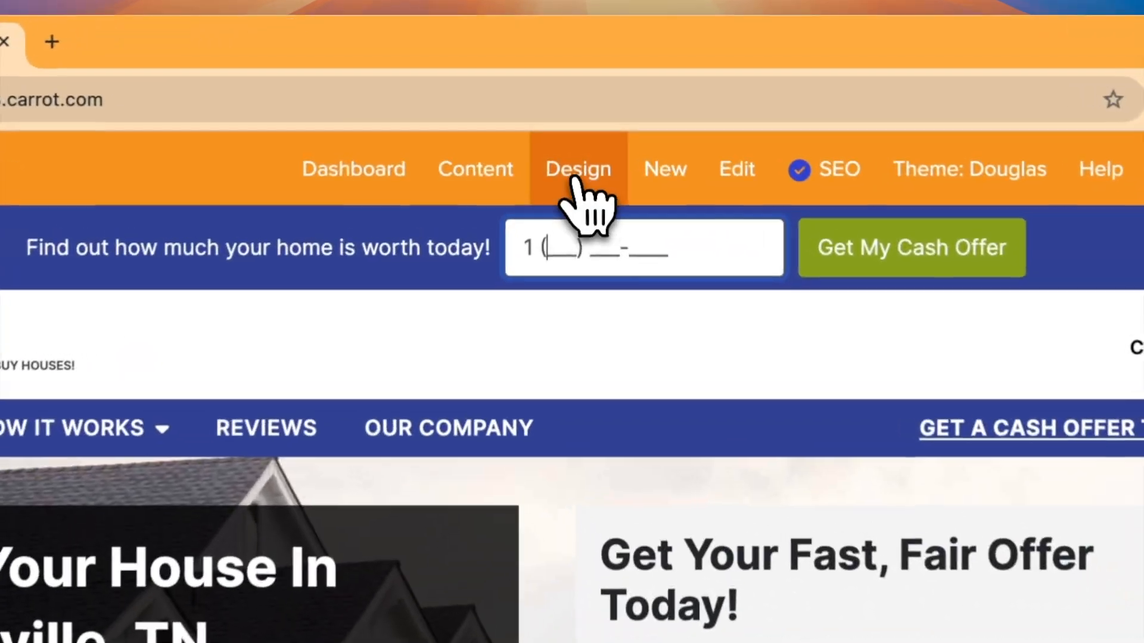
pyautogui.click(583, 95)
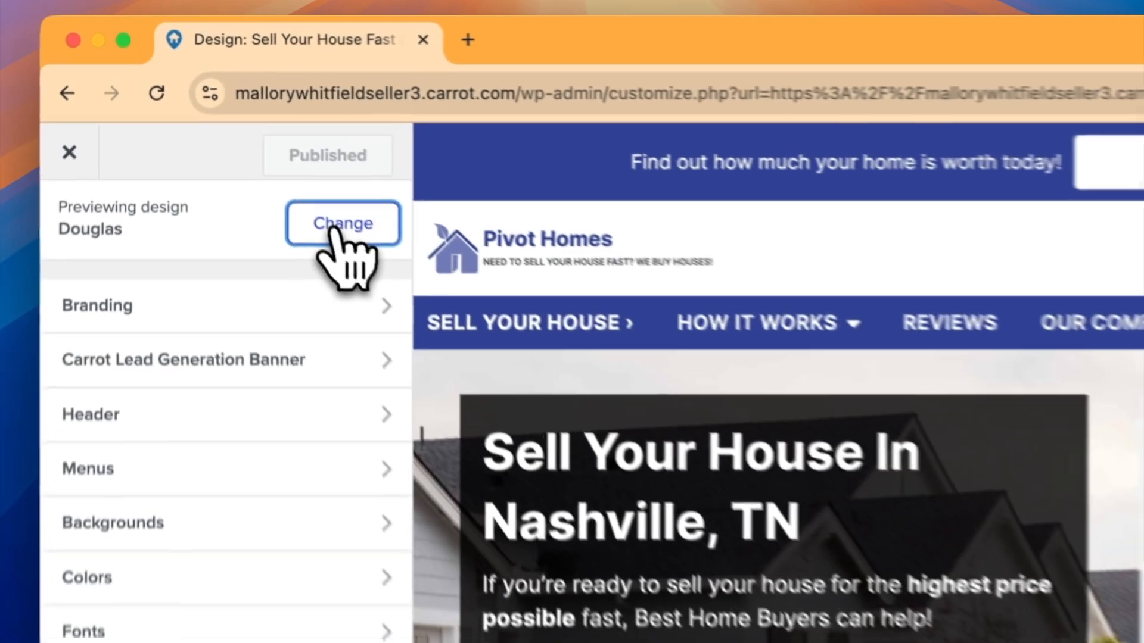
pyautogui.click(244, 130)
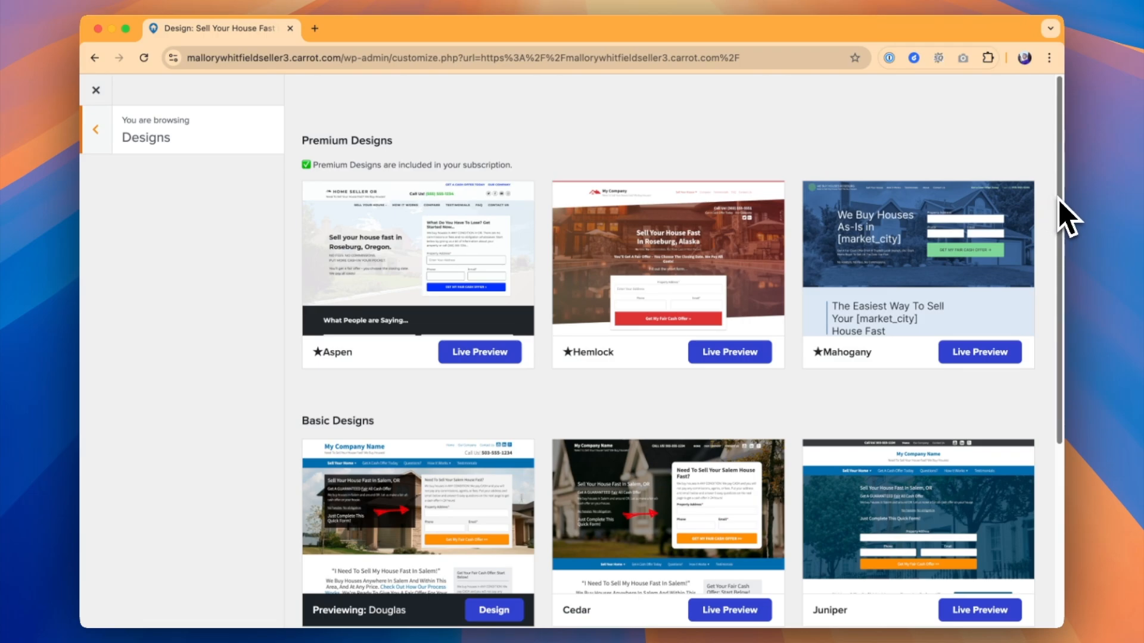
# Browse the premium and basic designs and open a live preview of the Oak design.
pyautogui.scroll(-1, 983, 226)
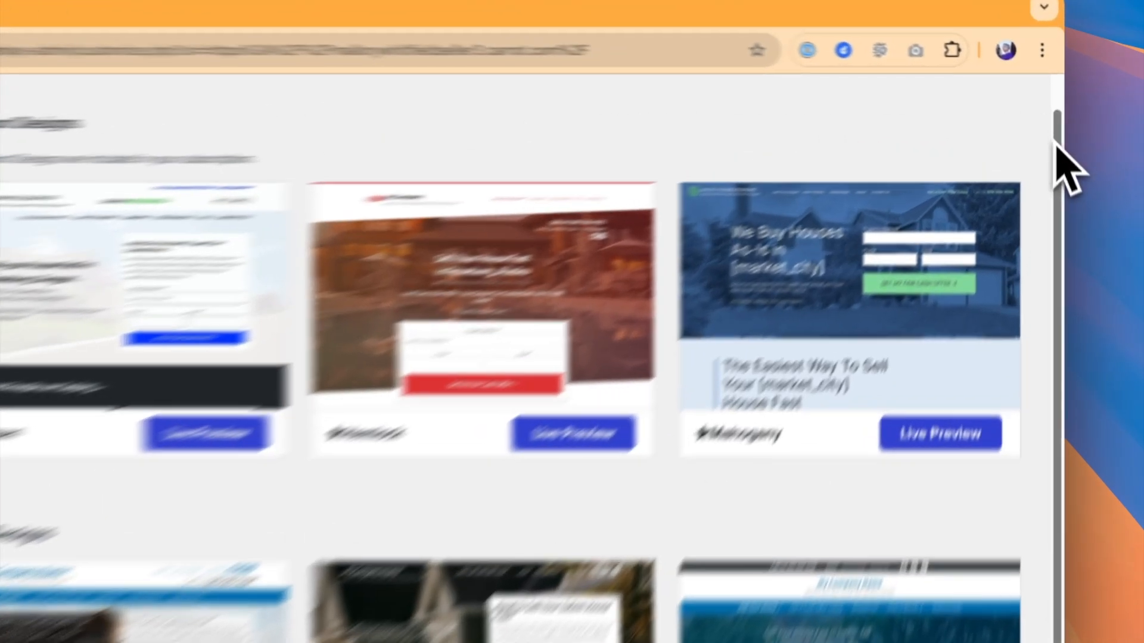
pyautogui.scroll(-1, 1058, 142)
pyautogui.moveTo(1052, 212); pyautogui.dragTo(1063, 484)
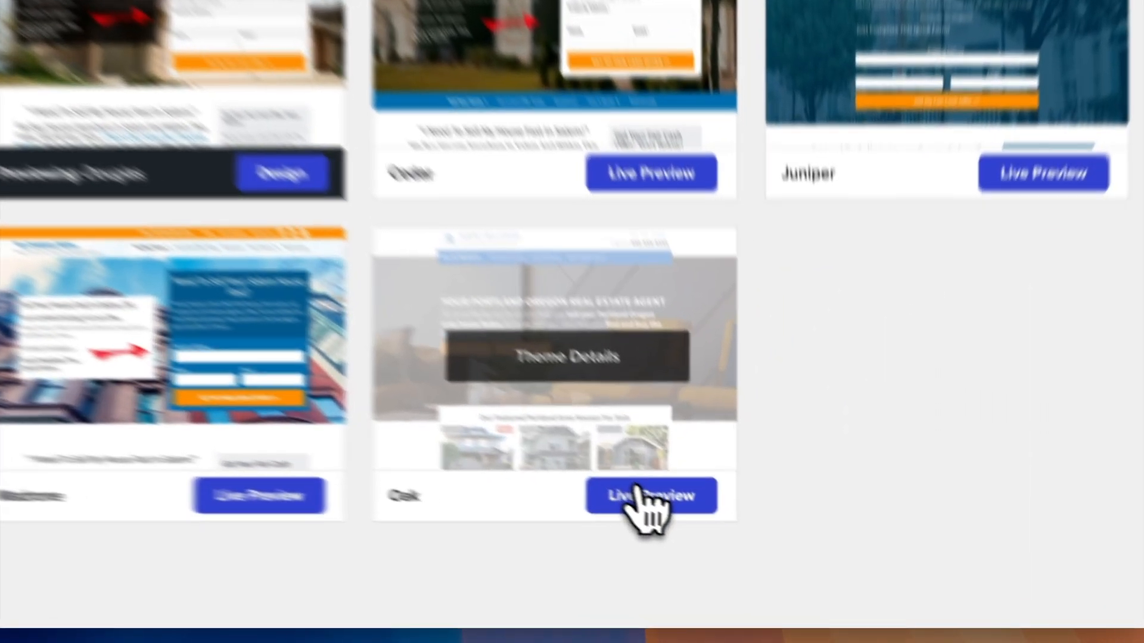
pyautogui.click(722, 541)
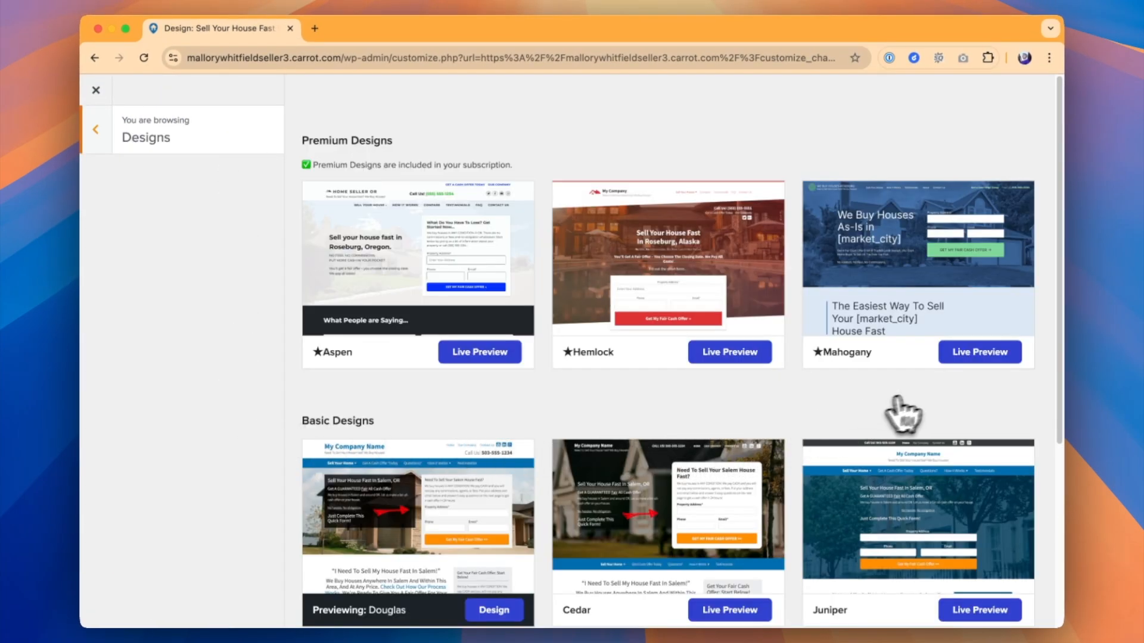
# Open a live preview of the premium Mahogany design and activate and publish it.
pyautogui.click(961, 353)
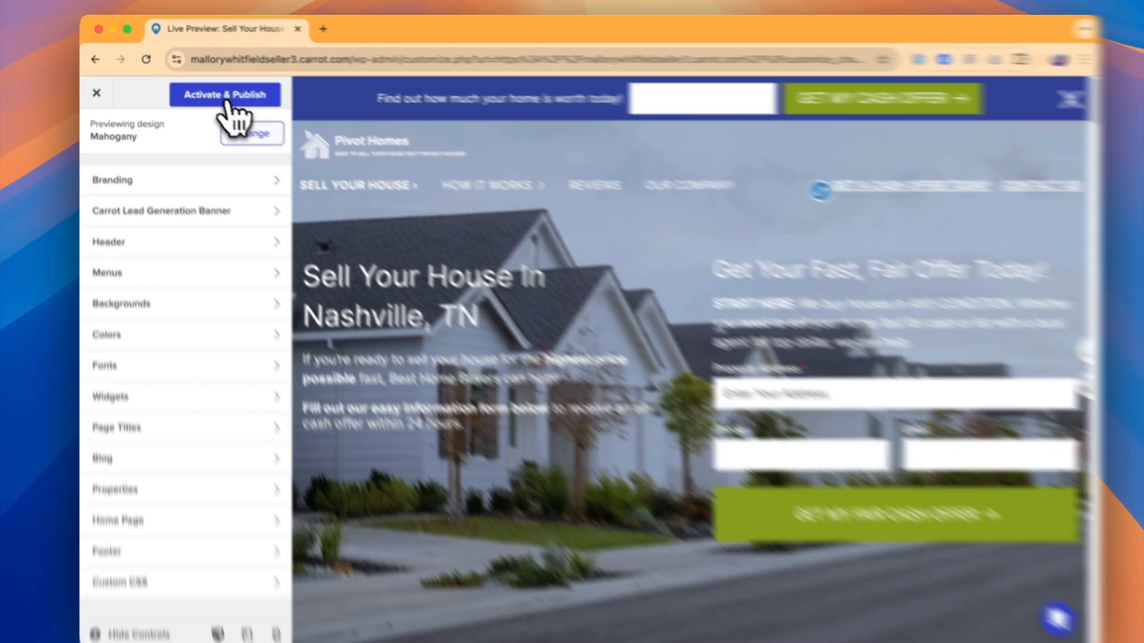
pyautogui.click(222, 95)
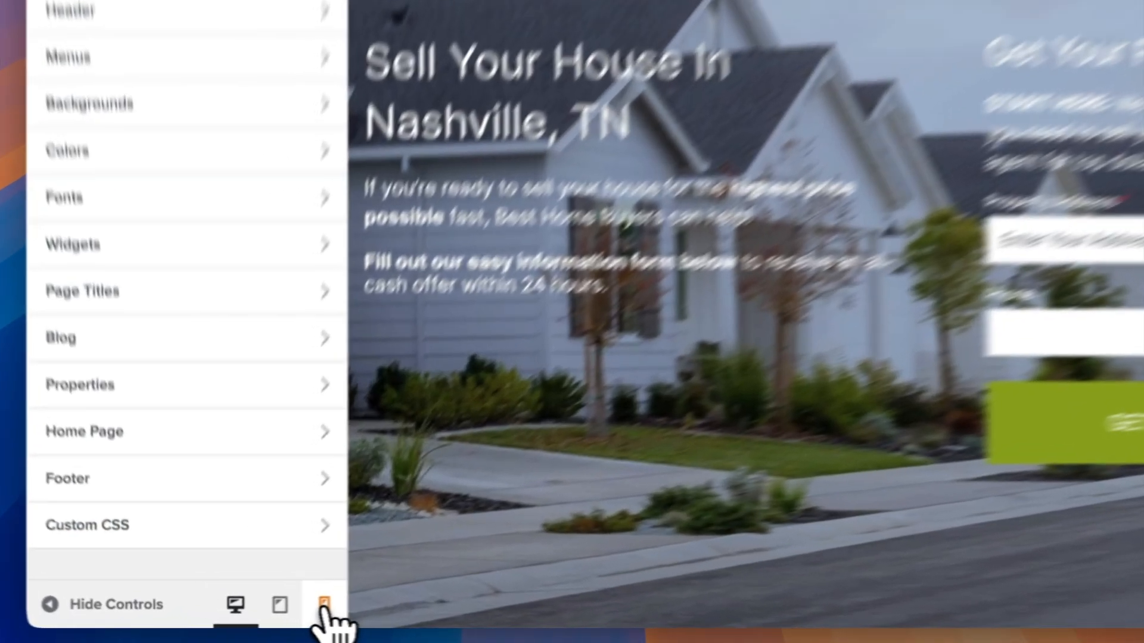
# Examine the home page in the mobile preview and return to the desktop preview.
pyautogui.click(269, 614)
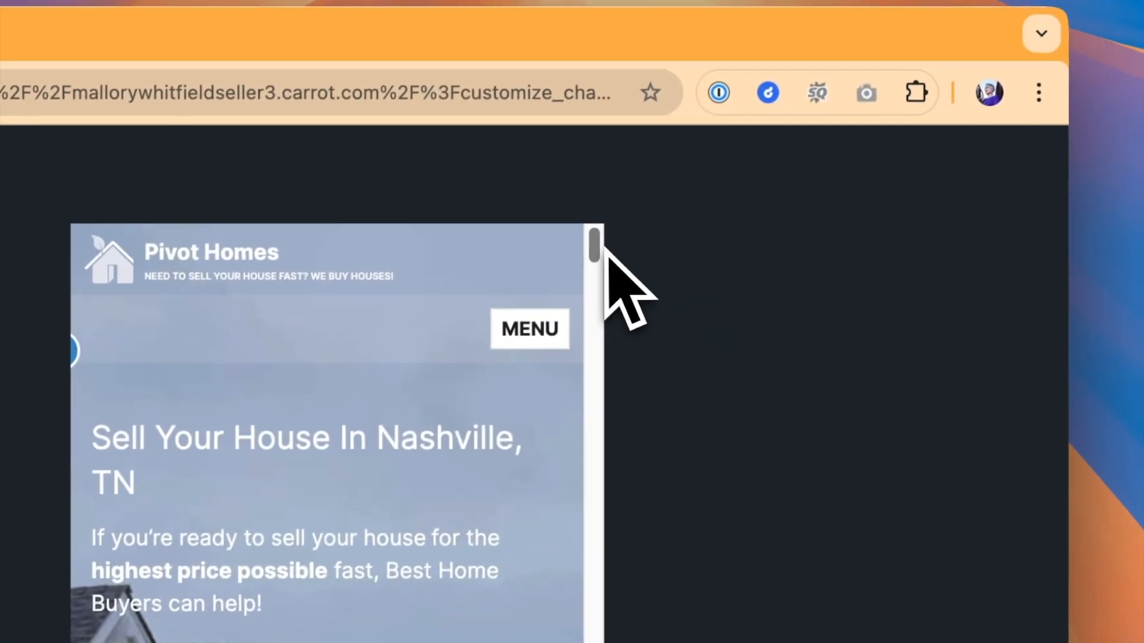
pyautogui.moveTo(594, 262); pyautogui.dragTo(644, 334)
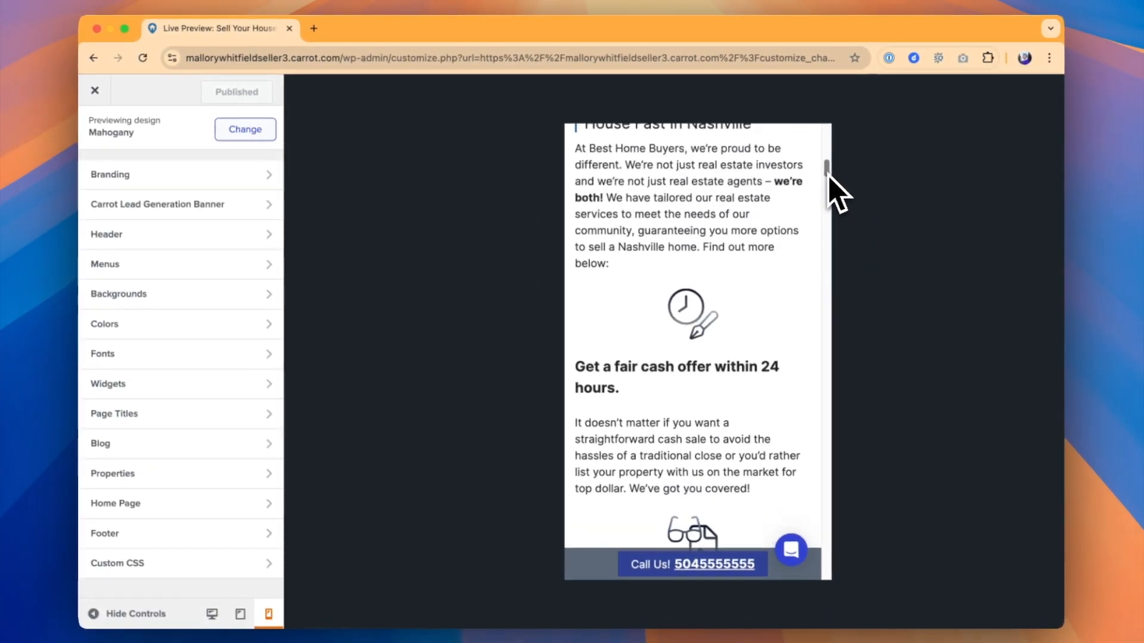
pyautogui.moveTo(829, 174); pyautogui.dragTo(827, 133)
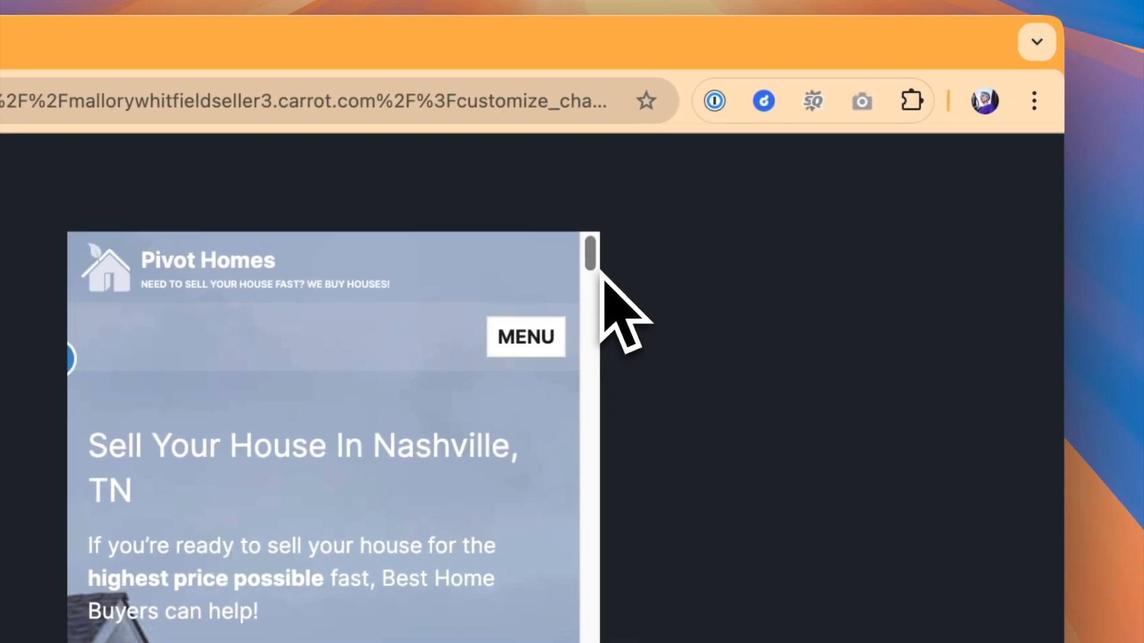
pyautogui.click(358, 585)
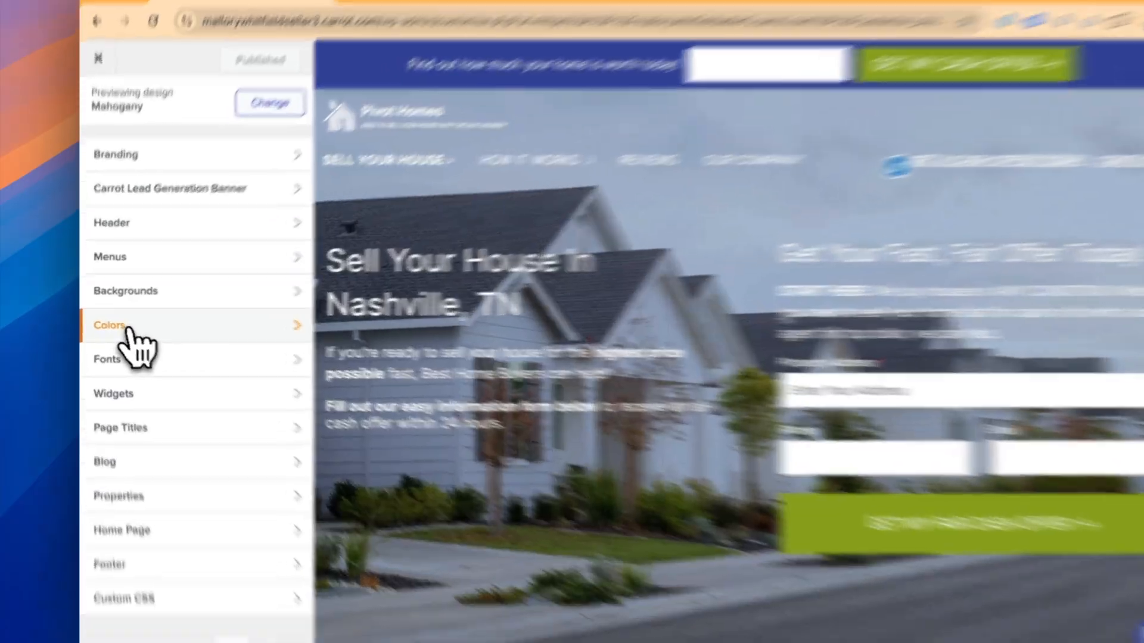
# Change the site's primary color to dark teal by replacing its hex code in the color settings.
pyautogui.click(125, 331)
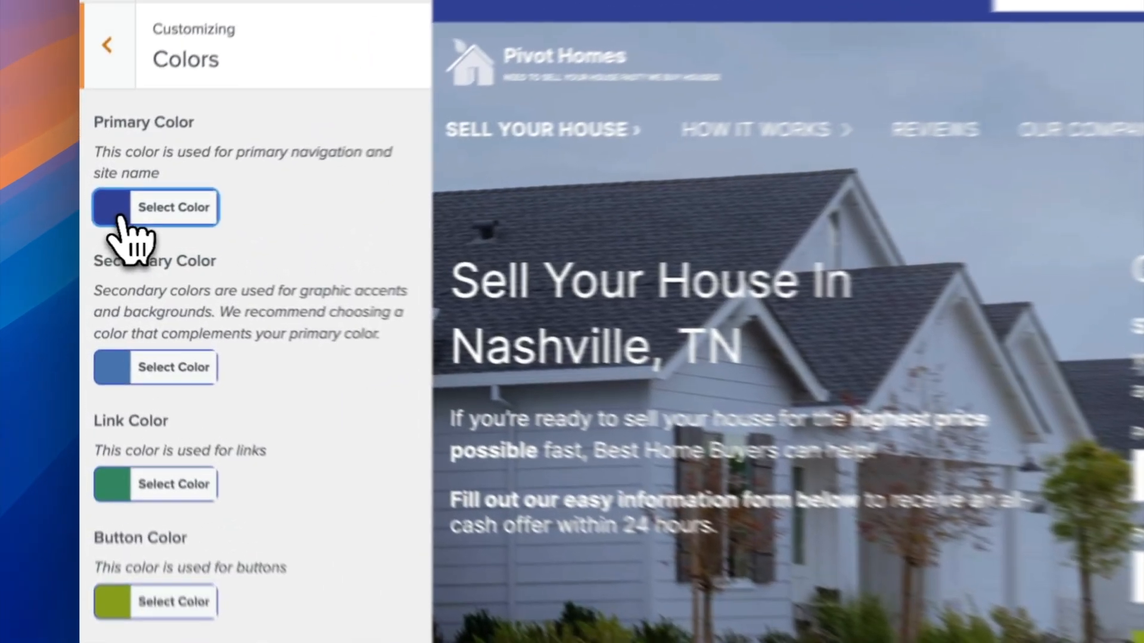
pyautogui.click(105, 229)
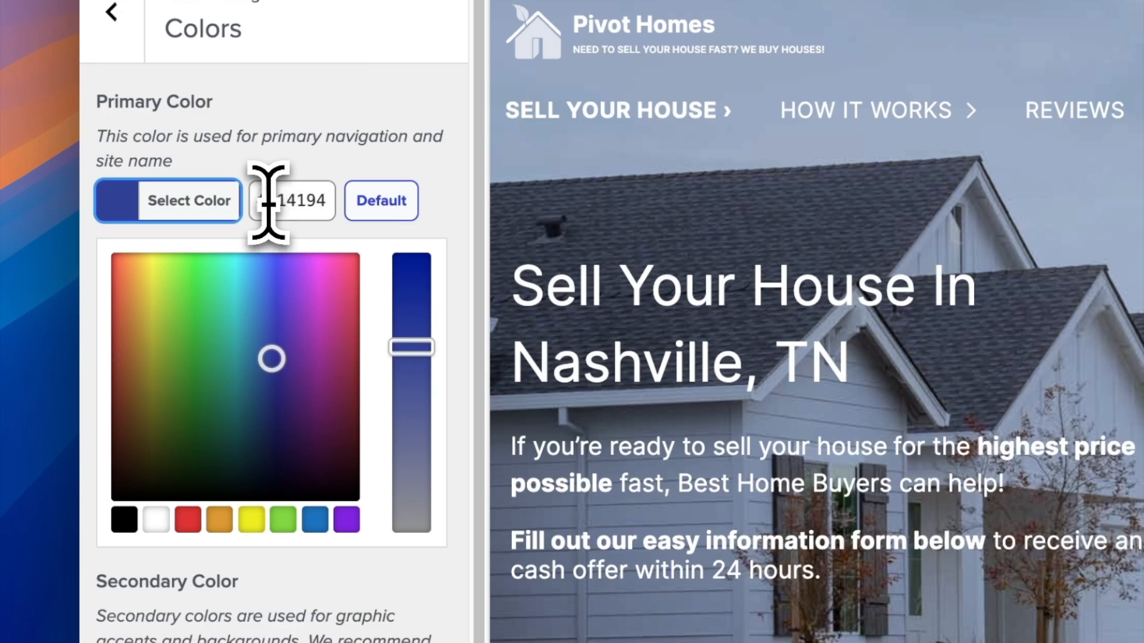
pyautogui.moveTo(267, 202); pyautogui.dragTo(322, 201)
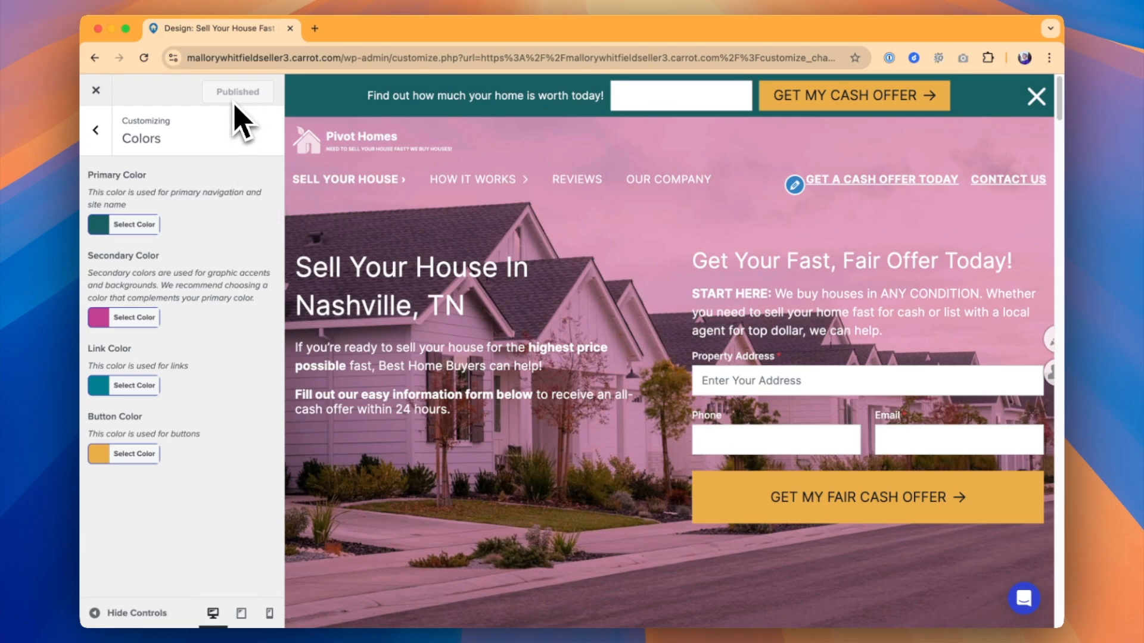
# Set the site's primary font to Montserrat in the font settings.
pyautogui.click(96, 129)
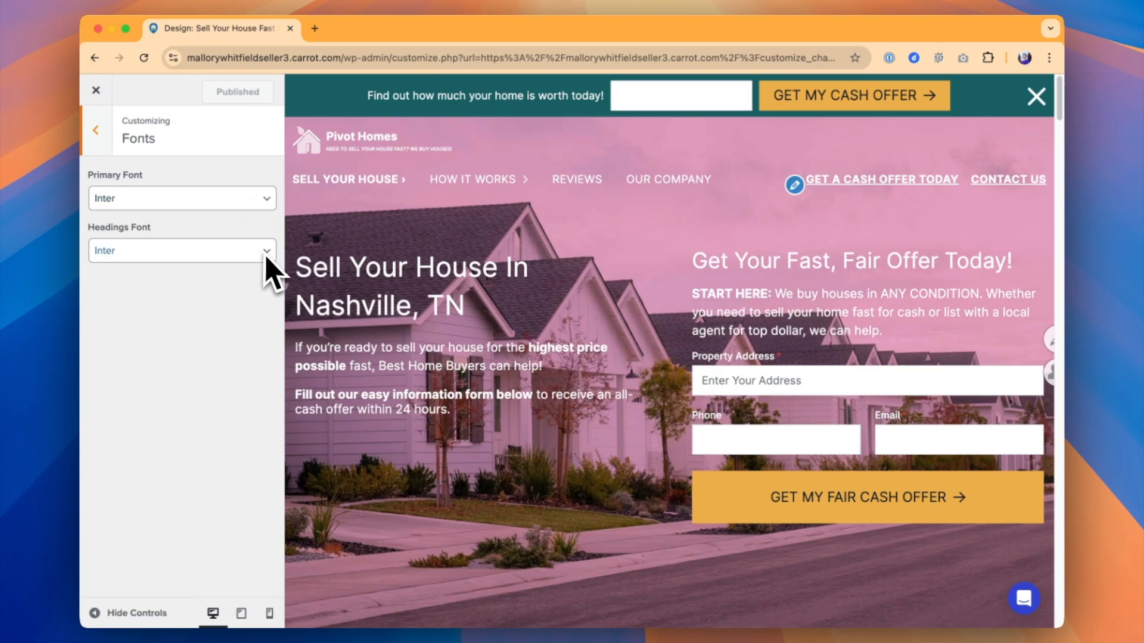
pyautogui.click(266, 202)
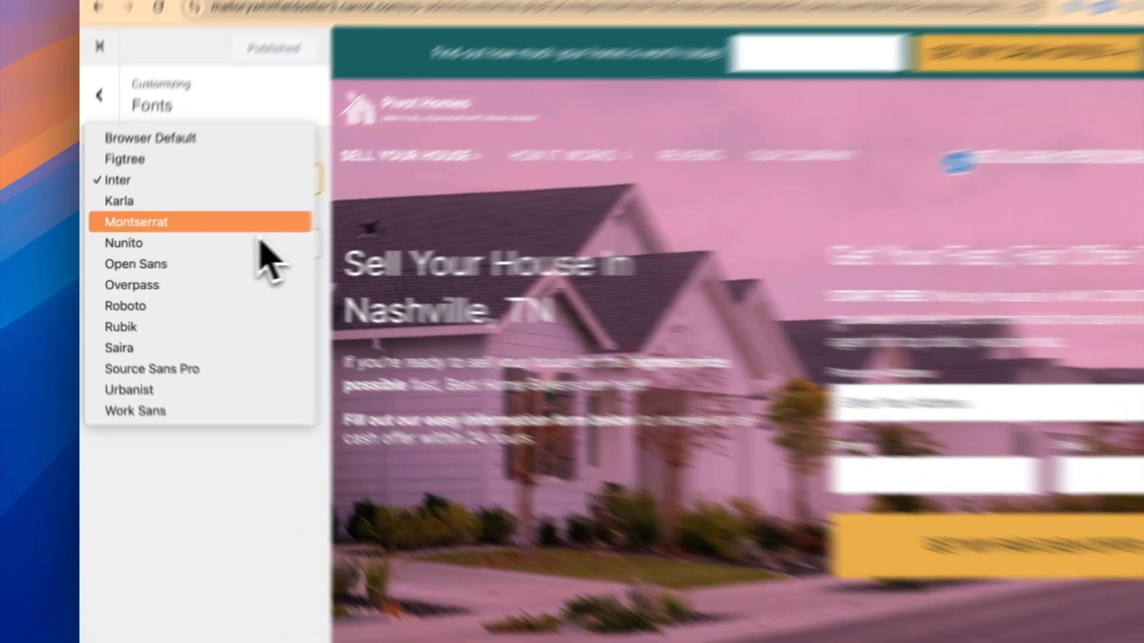
pyautogui.click(230, 233)
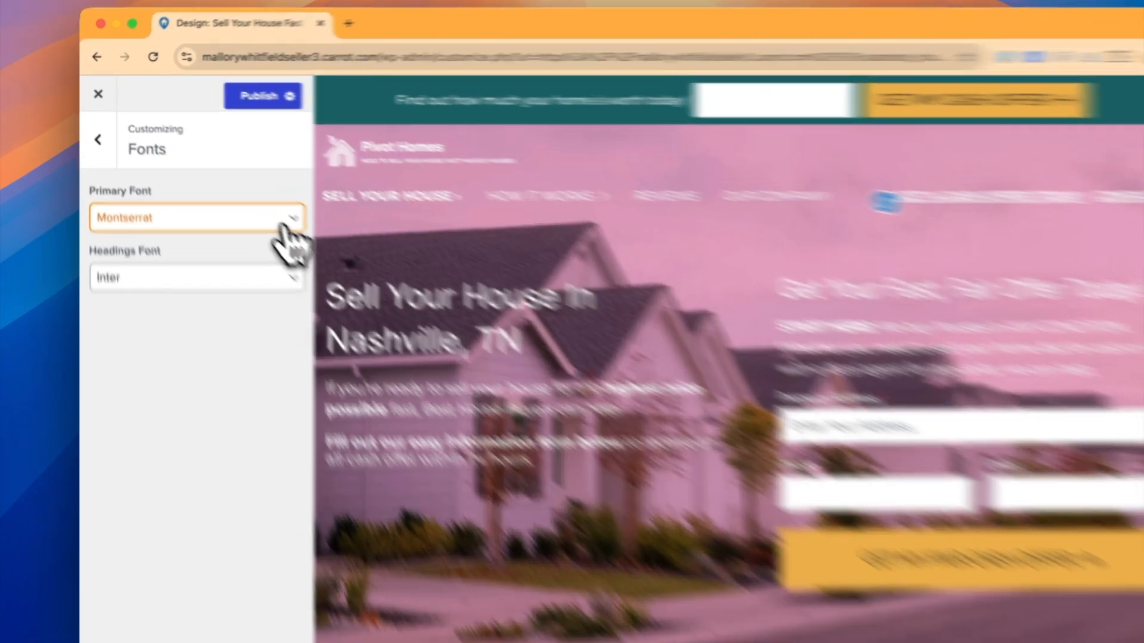
# Try Roboto and Source Sans Pro as the primary font, and restore Montserrat.
pyautogui.click(253, 201)
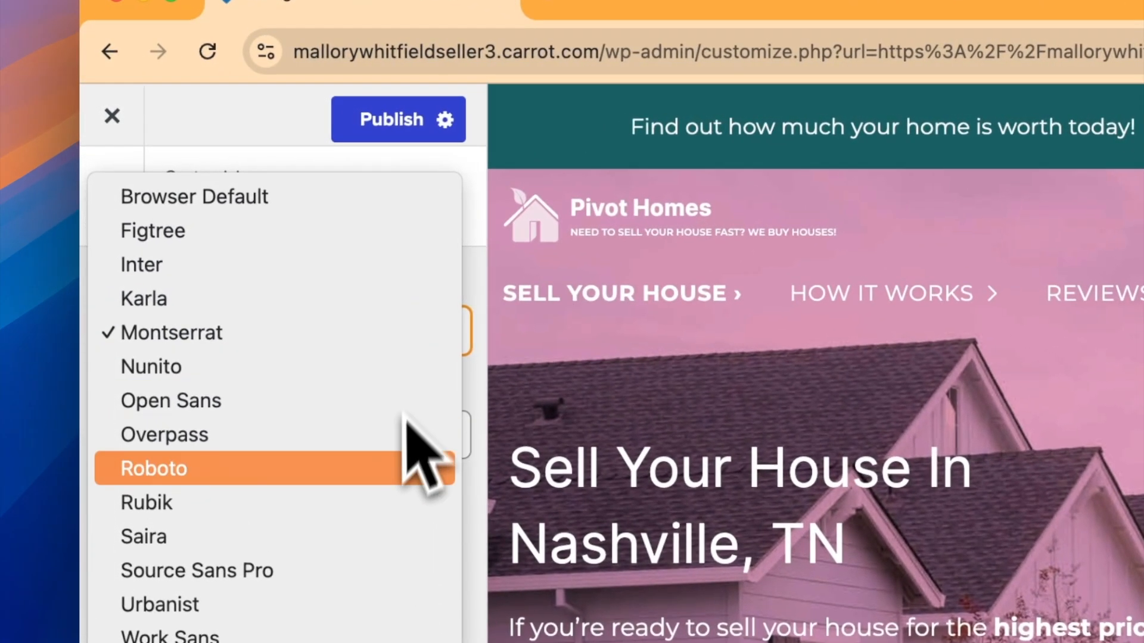
pyautogui.click(393, 471)
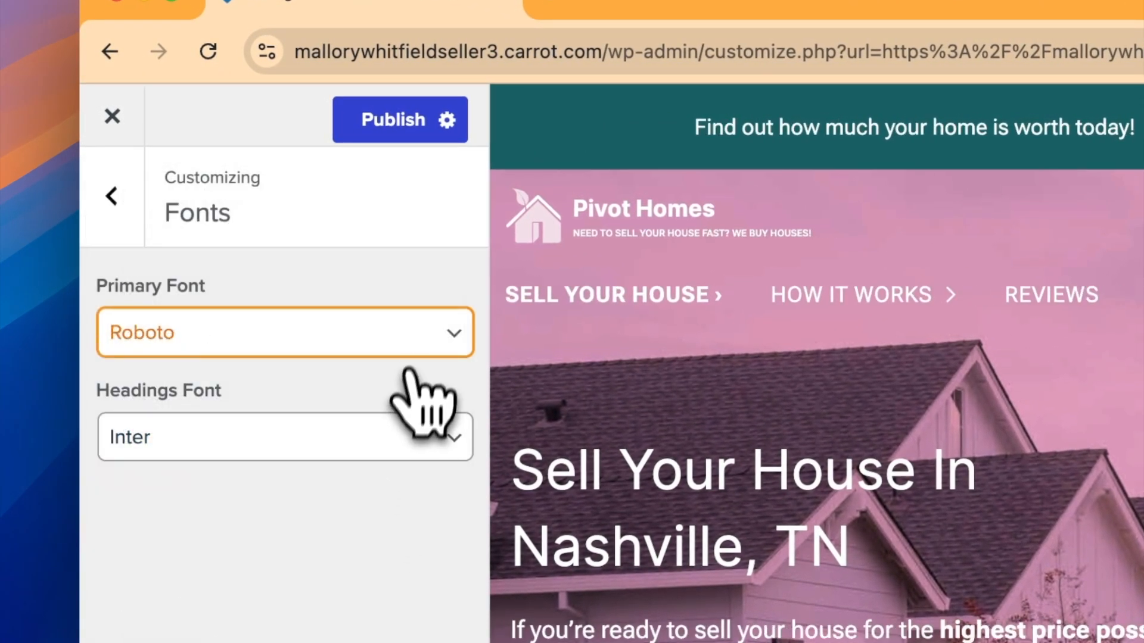
pyautogui.click(411, 348)
pyautogui.click(381, 441)
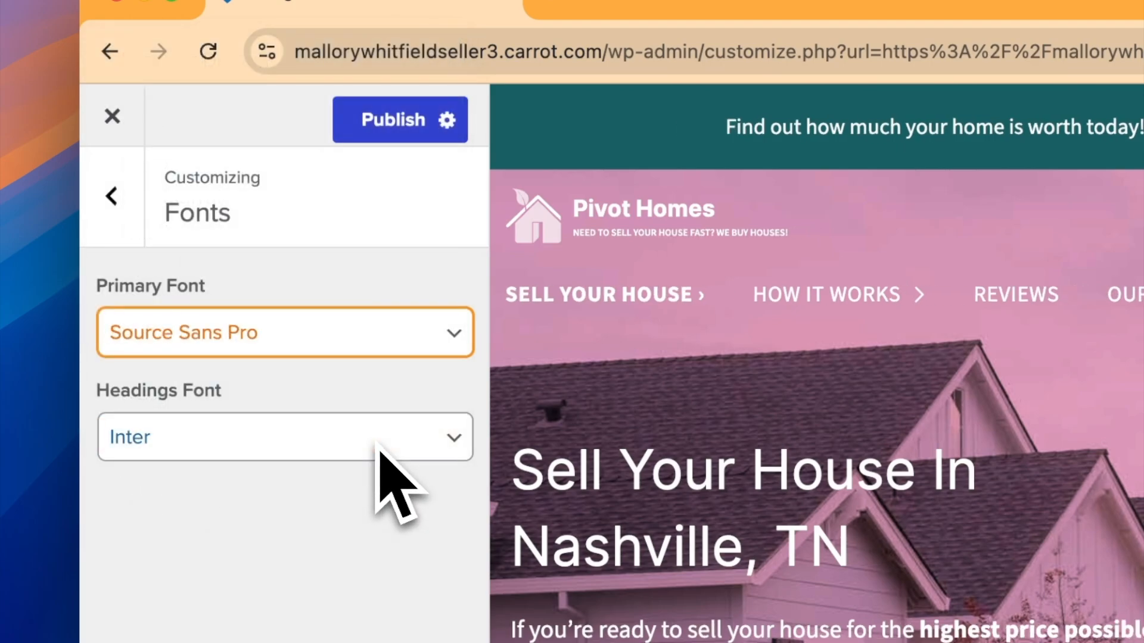
pyautogui.click(351, 332)
pyautogui.click(327, 102)
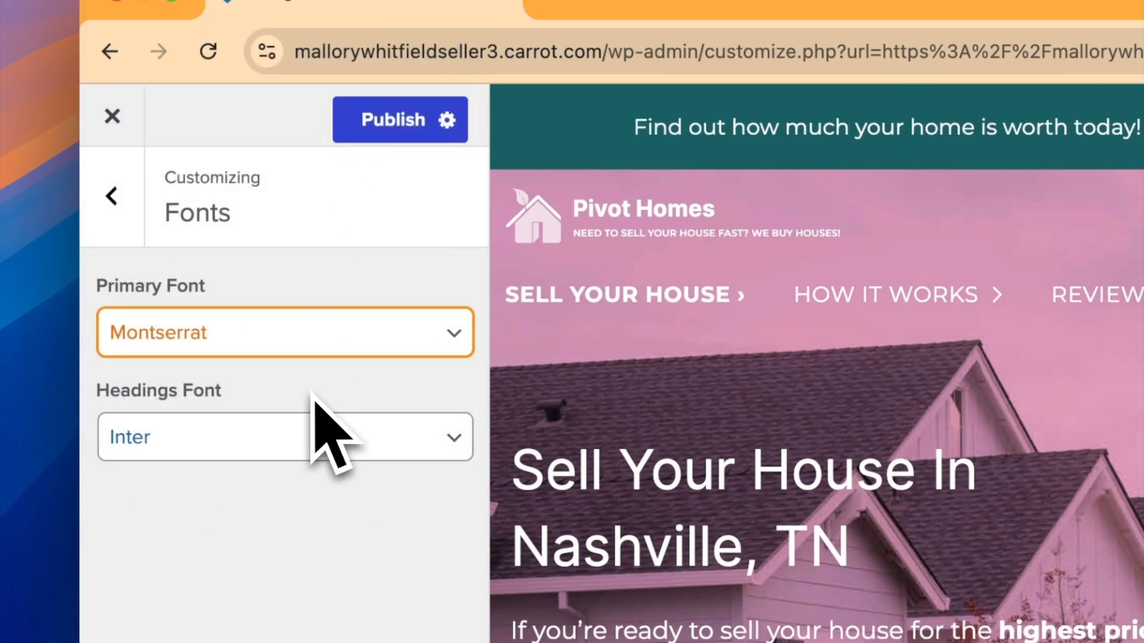
# Set the headings font to Urbanist and publish the font changes.
pyautogui.click(309, 444)
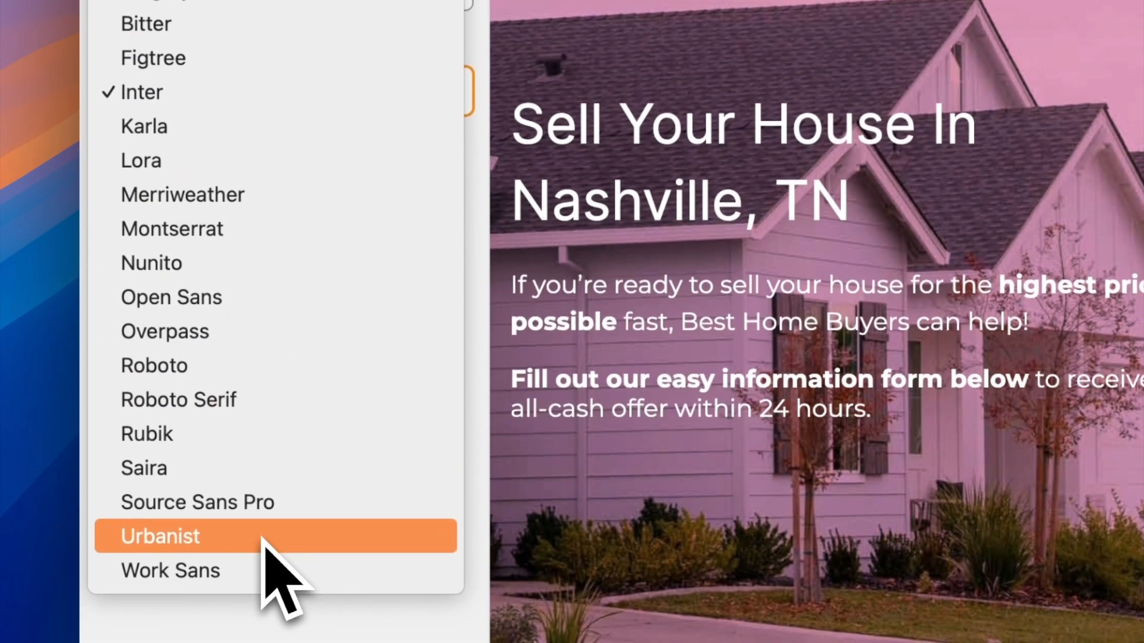
pyautogui.click(262, 539)
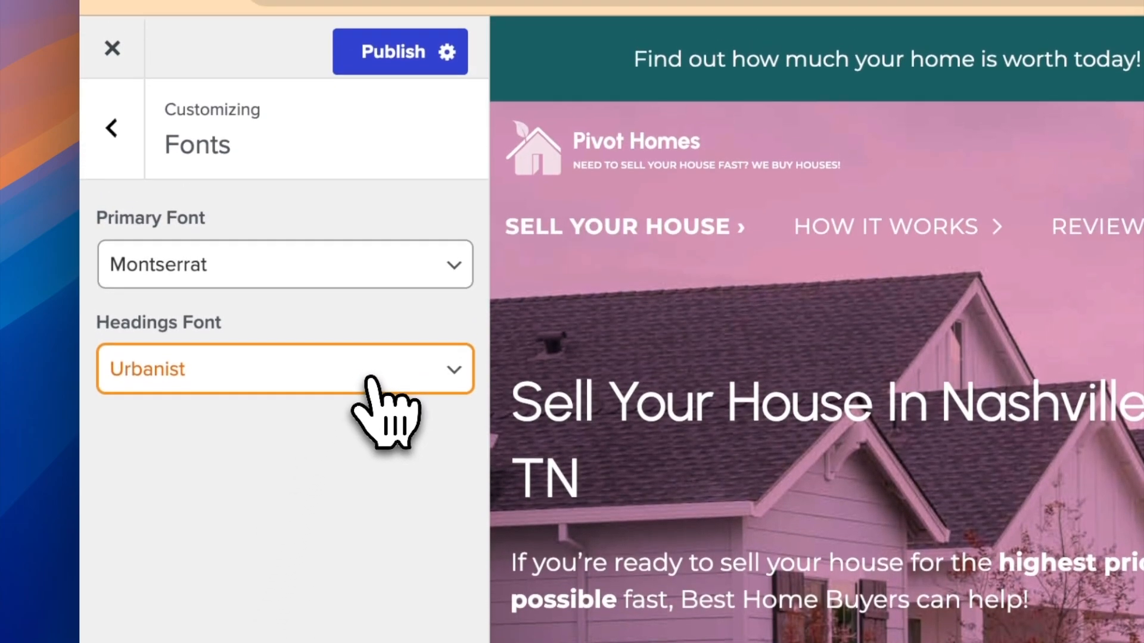
pyautogui.click(390, 420)
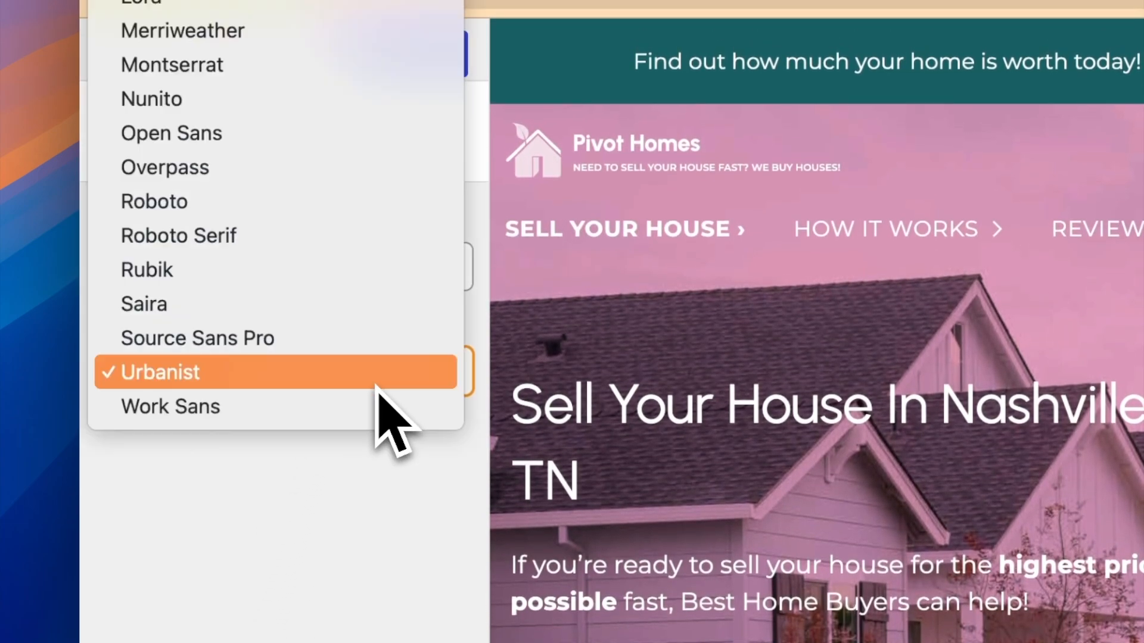
pyautogui.click(363, 107)
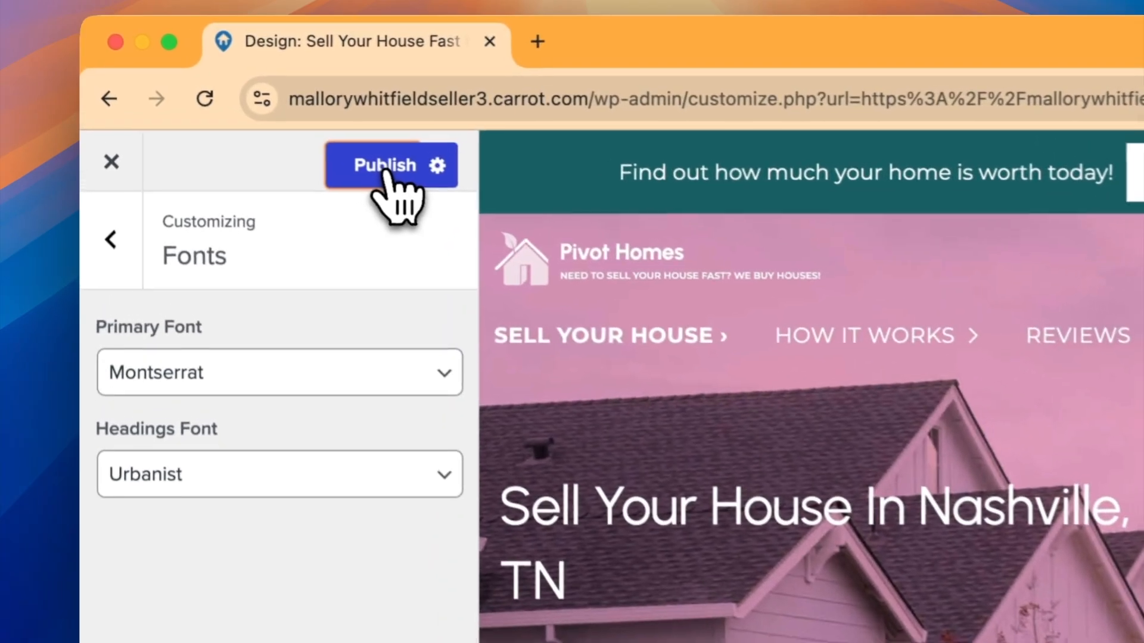
pyautogui.click(238, 94)
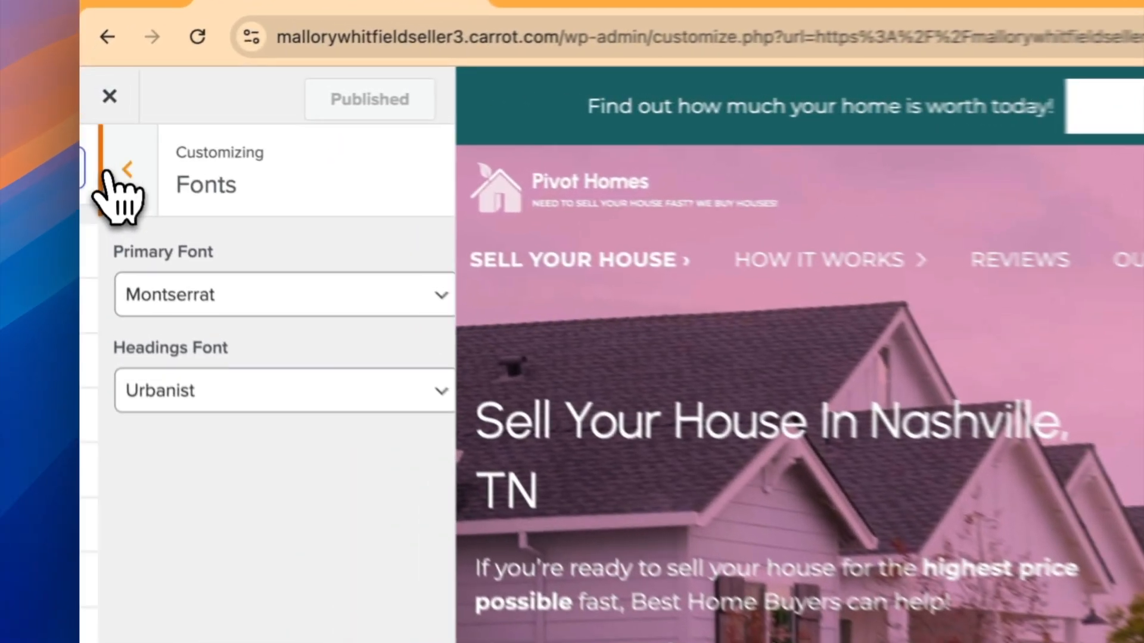
# Replace the site tagline in the branding settings with "Where Movement Meets Opportunity".
pyautogui.click(95, 130)
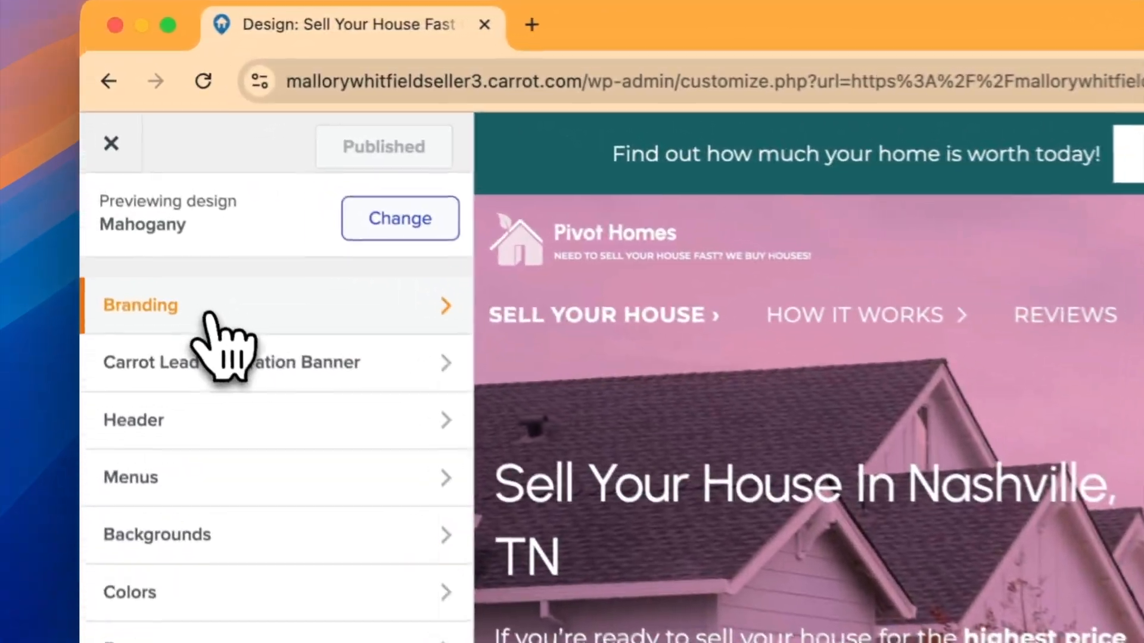
pyautogui.click(161, 221)
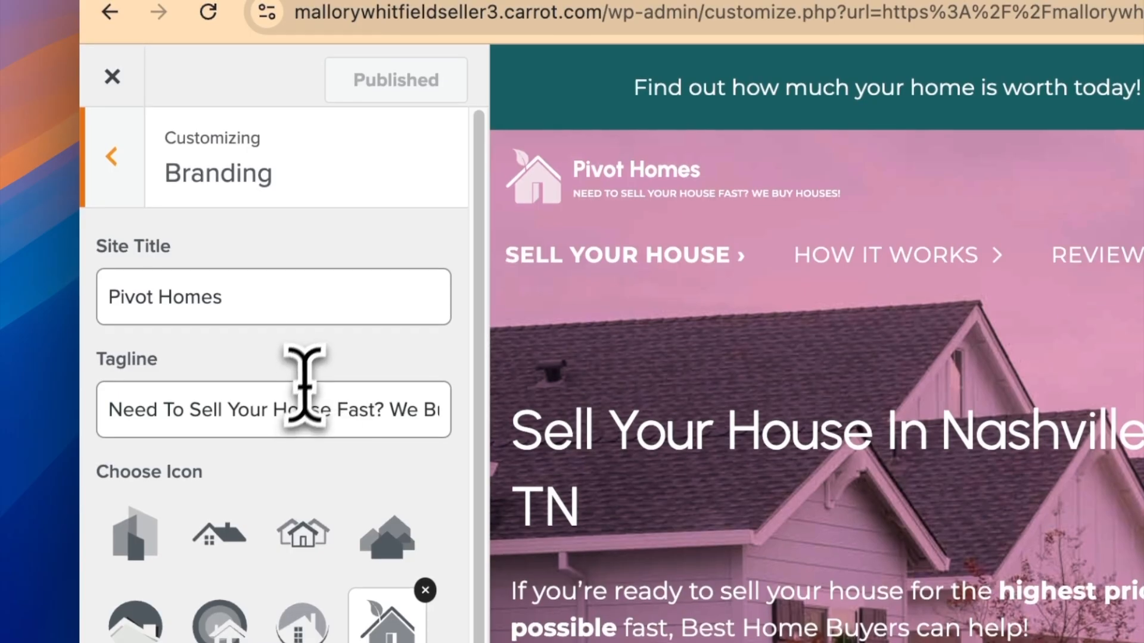
pyautogui.tripleClick(270, 411)
pyautogui.write('Where Movement Meets Opportunity')
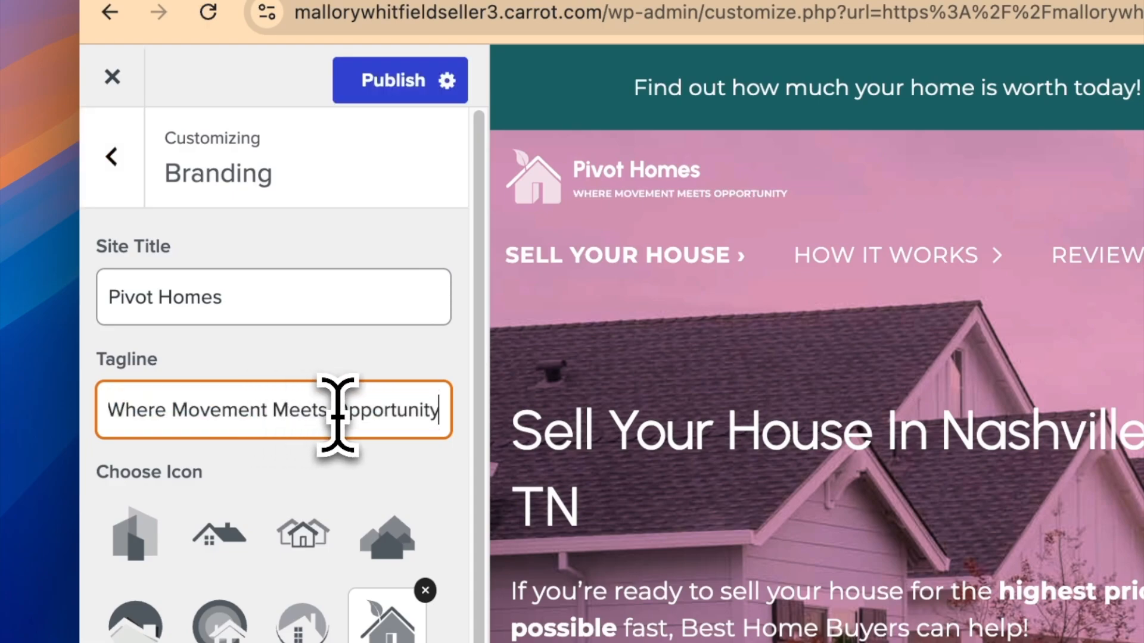
# Try several preset branding icons, ending on the small house above a curved line.
pyautogui.click(341, 468)
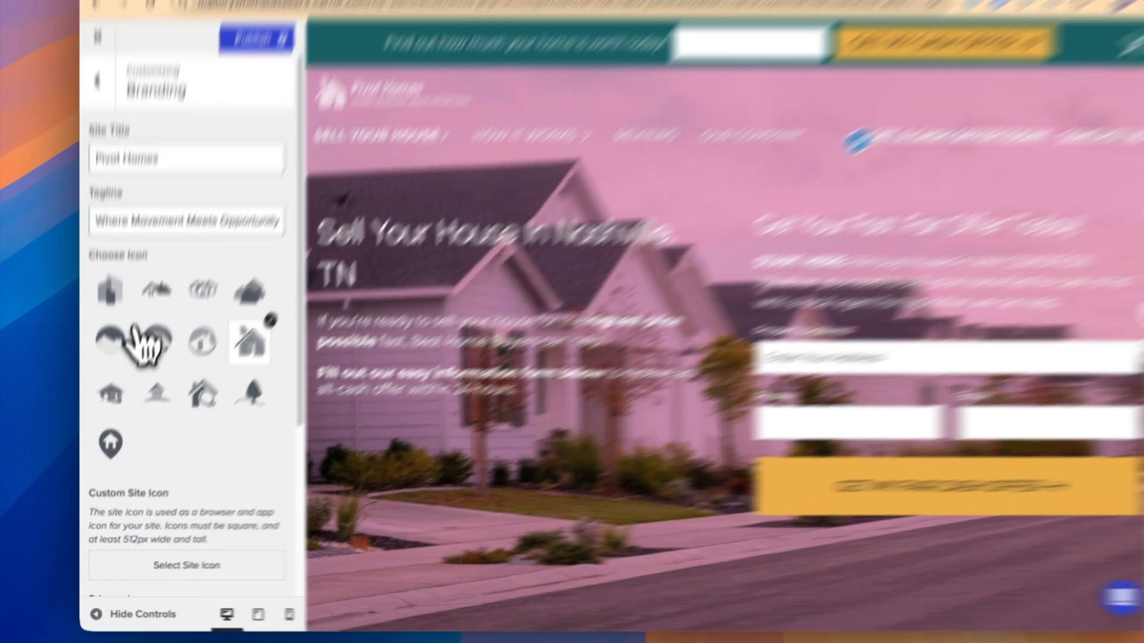
pyautogui.click(108, 365)
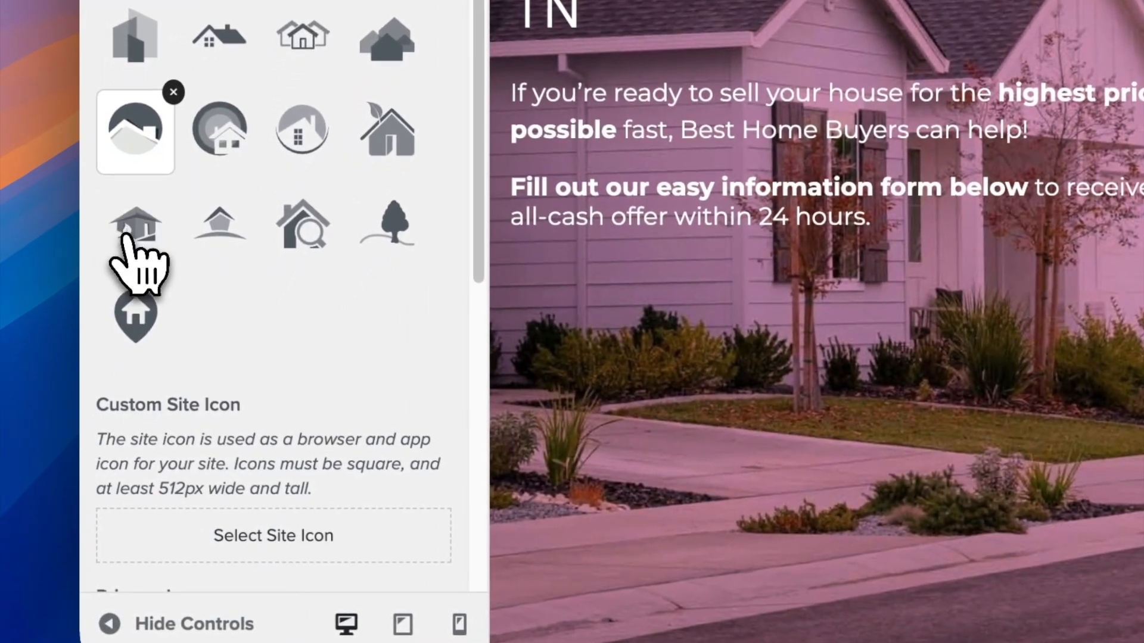
pyautogui.click(125, 239)
pyautogui.click(221, 238)
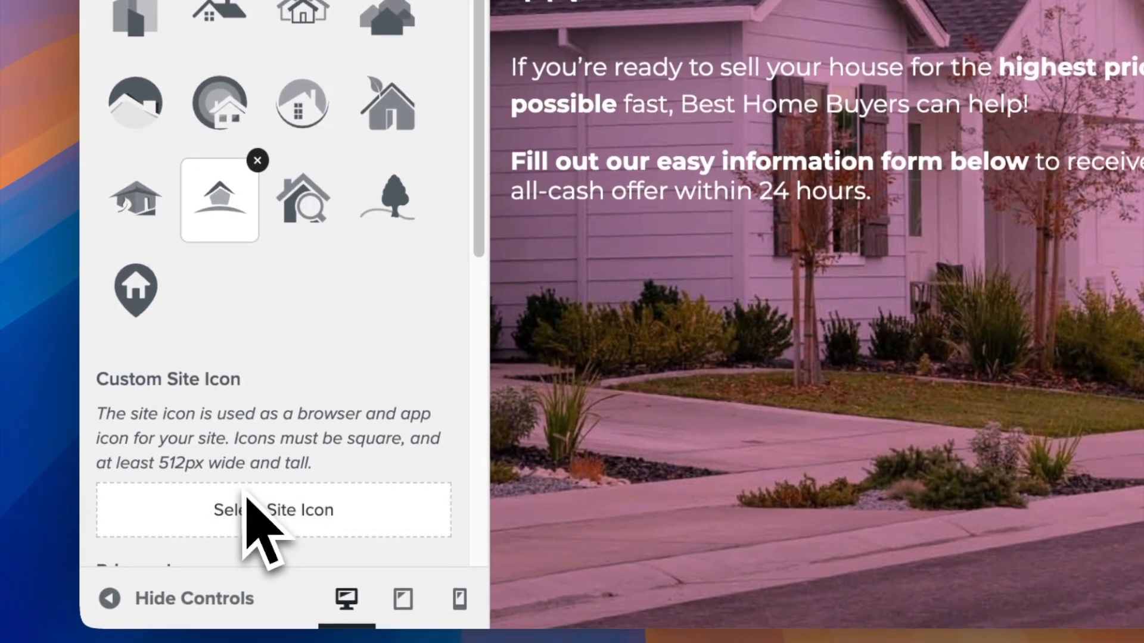
# Upload the Pivot Homes Real Estate logo as the primary logo and publish the branding changes.
pyautogui.moveTo(482, 245); pyautogui.dragTo(453, 357)
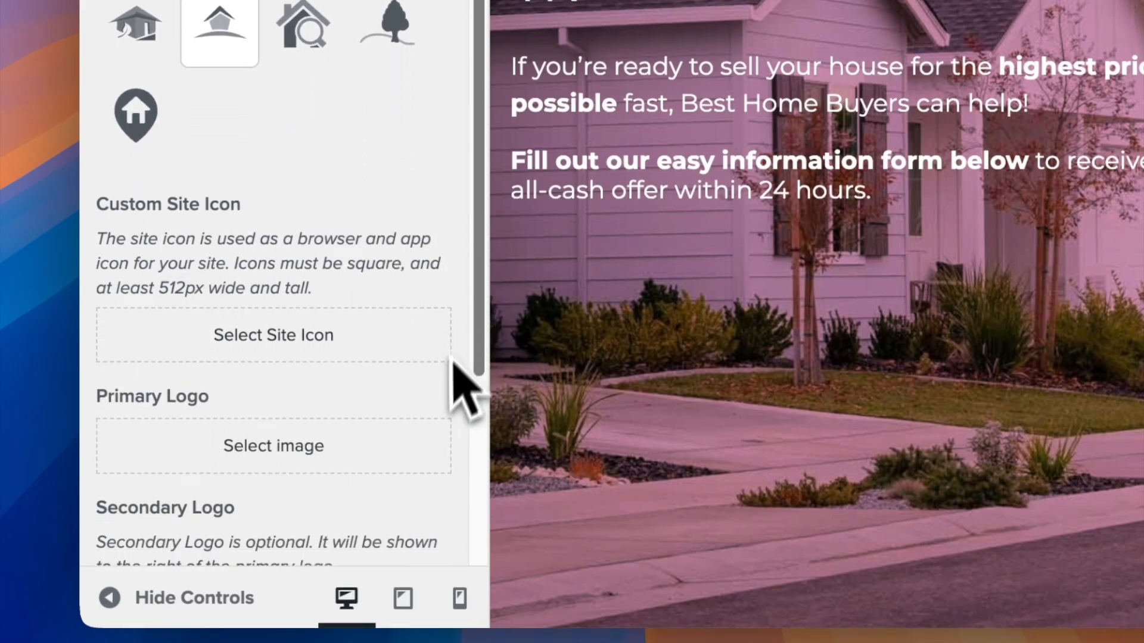
pyautogui.scroll(-3, 459, 417)
pyautogui.scroll(-2, 476, 453)
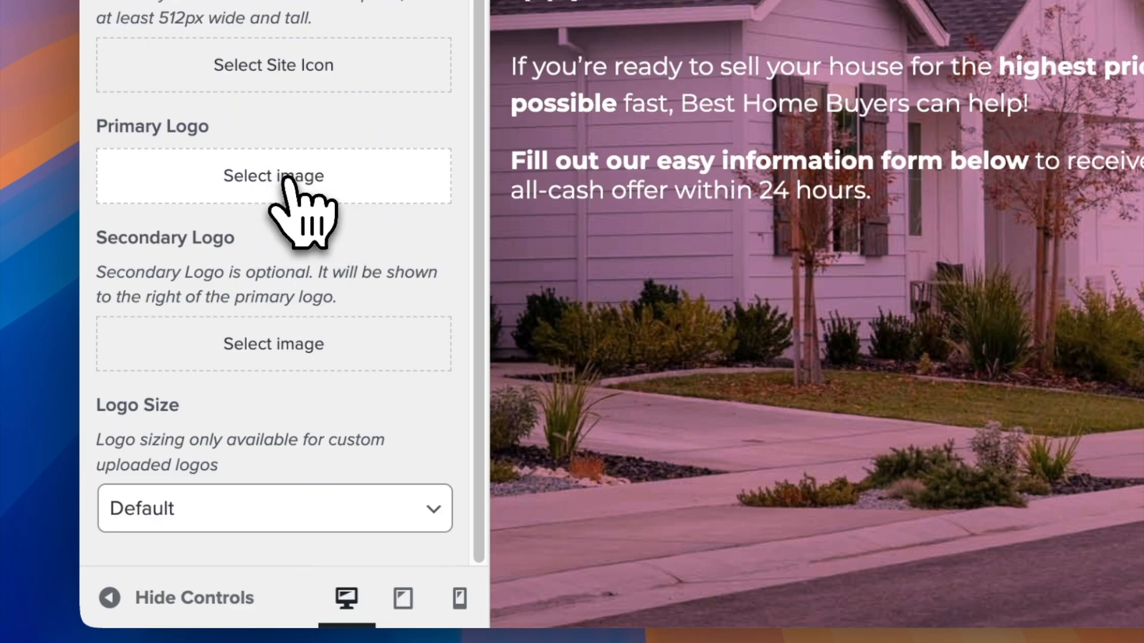
pyautogui.click(284, 177)
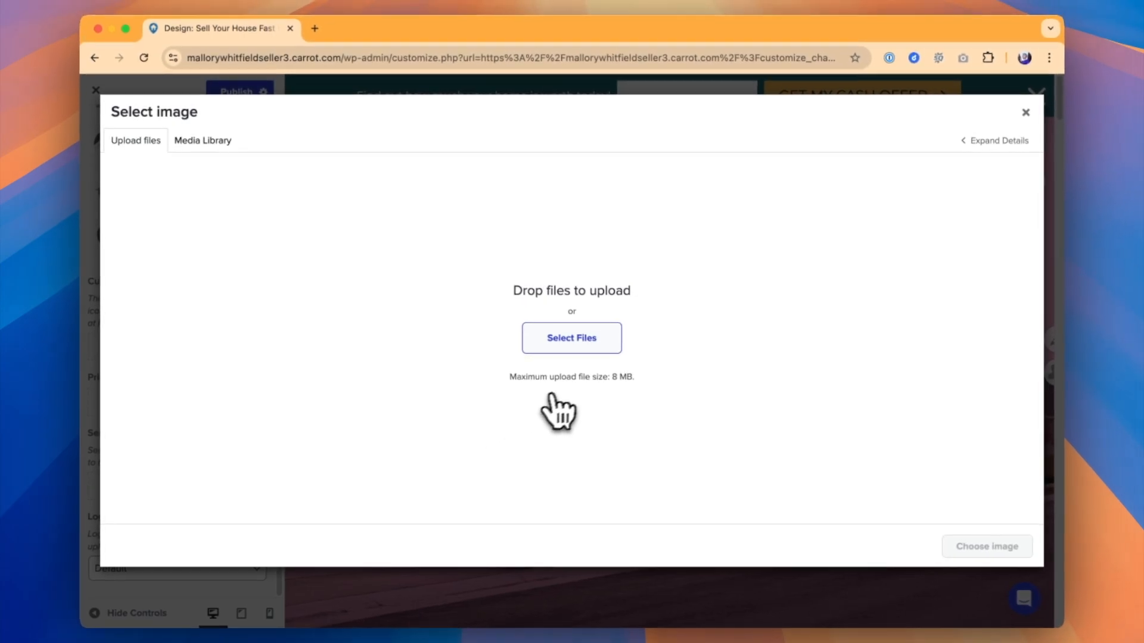
pyautogui.click(573, 345)
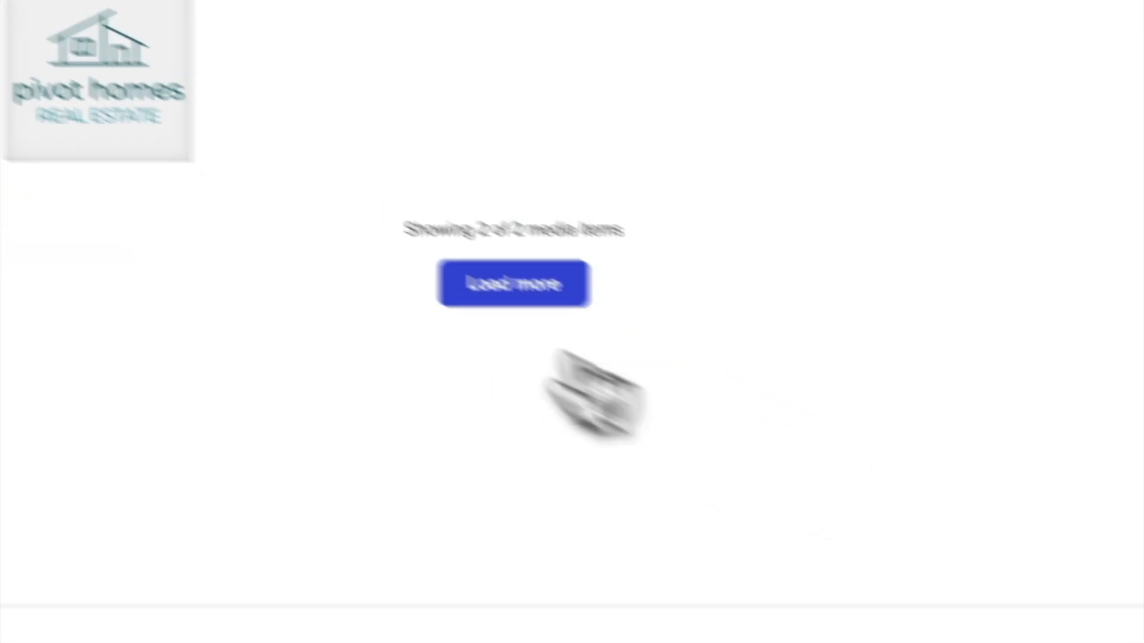
pyautogui.click(237, 230)
pyautogui.click(898, 475)
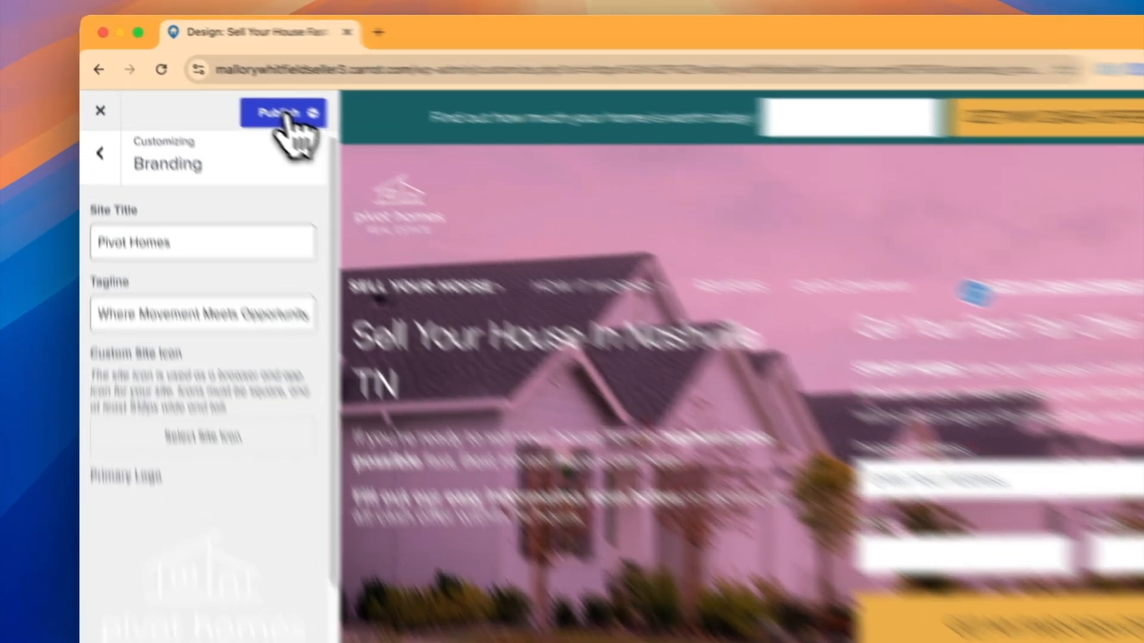
pyautogui.click(241, 93)
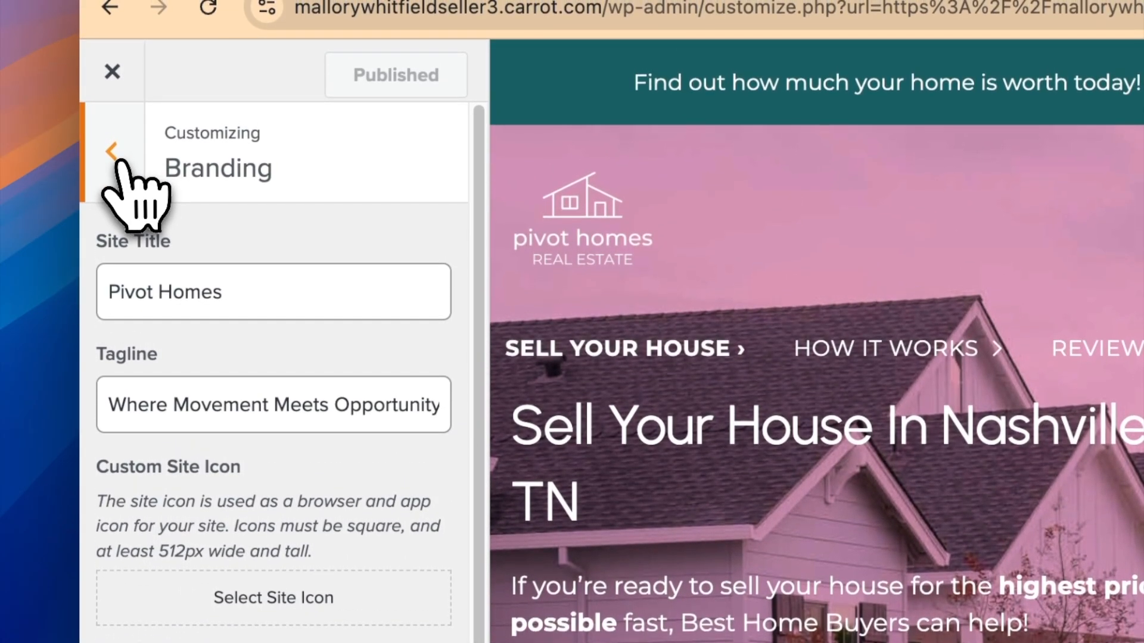
pyautogui.click(119, 162)
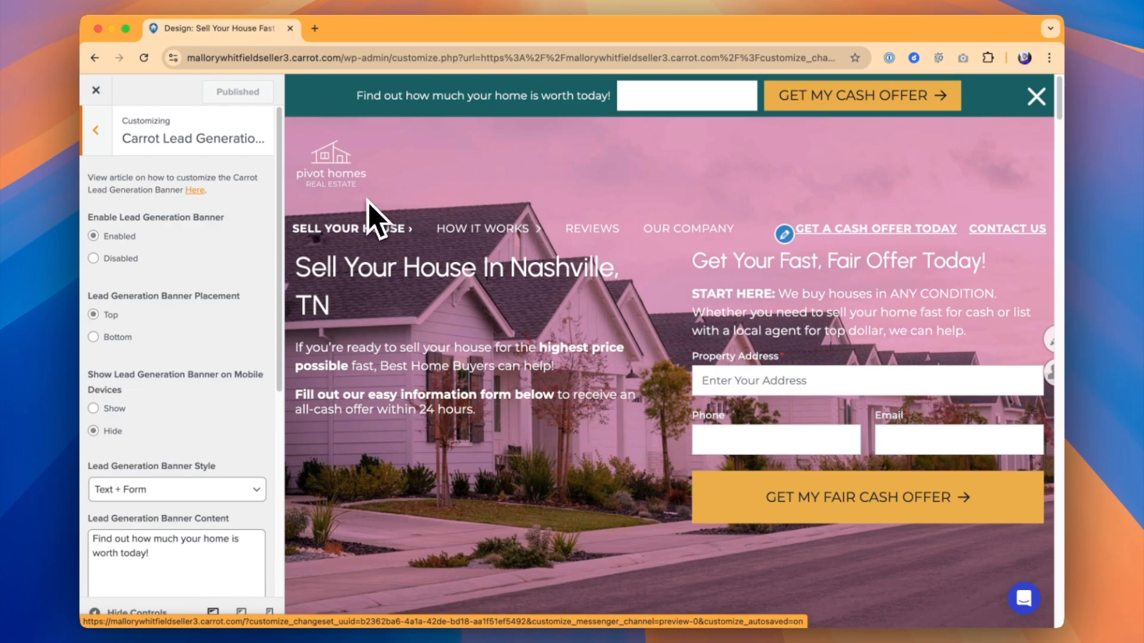
# Try disabling the lead generation banner and placing it at the bottom, and restore the enabled top placement.
pyautogui.click(94, 259)
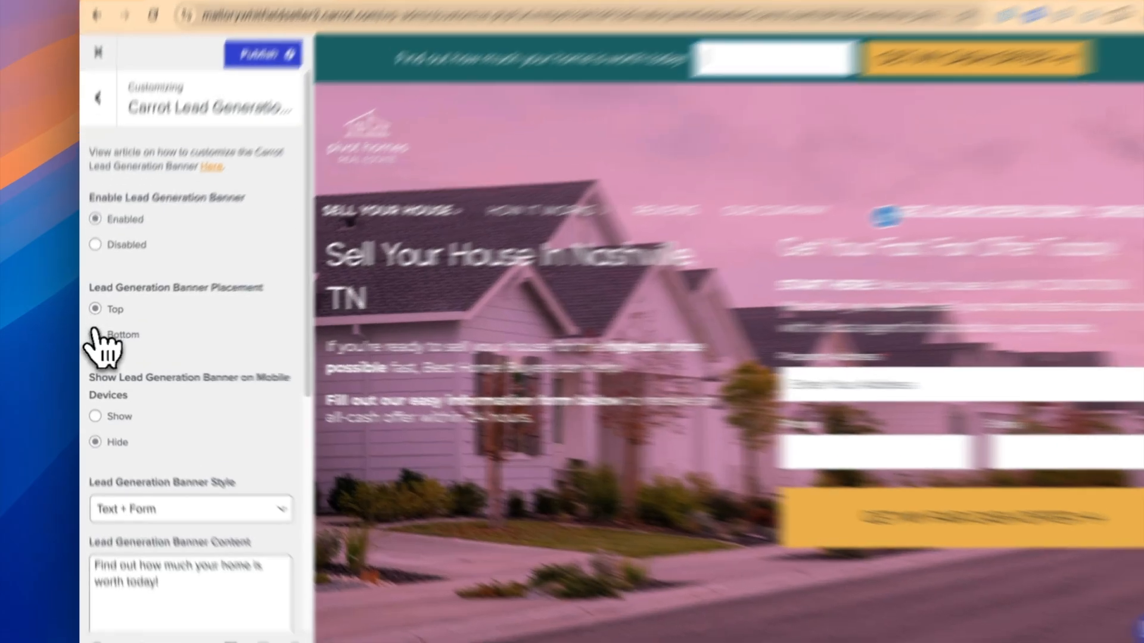
pyautogui.click(93, 336)
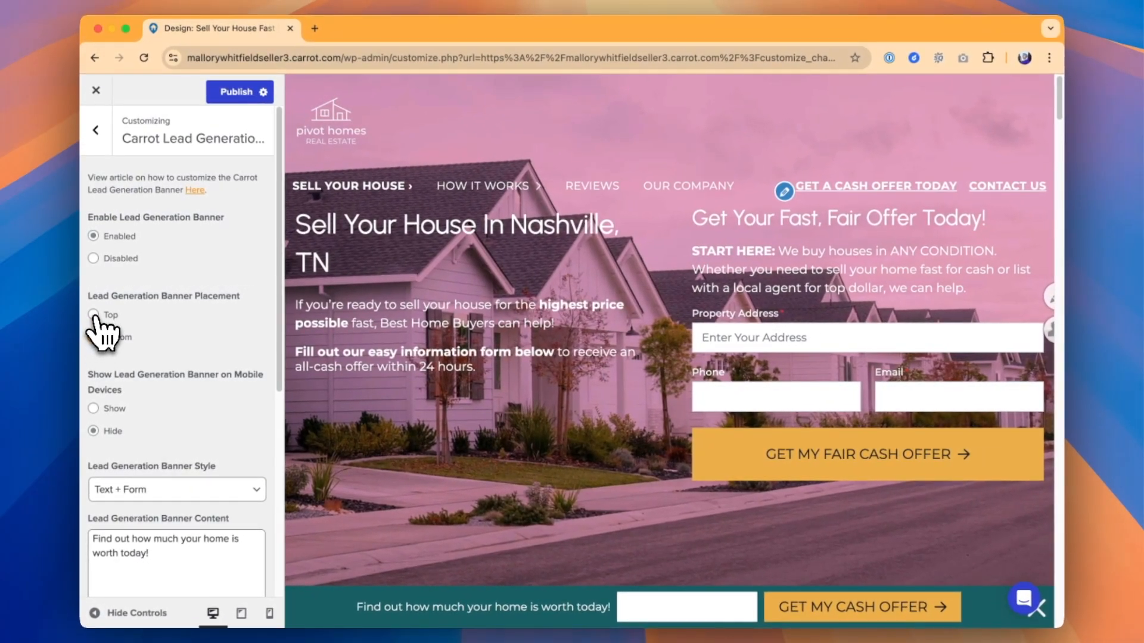
pyautogui.click(94, 315)
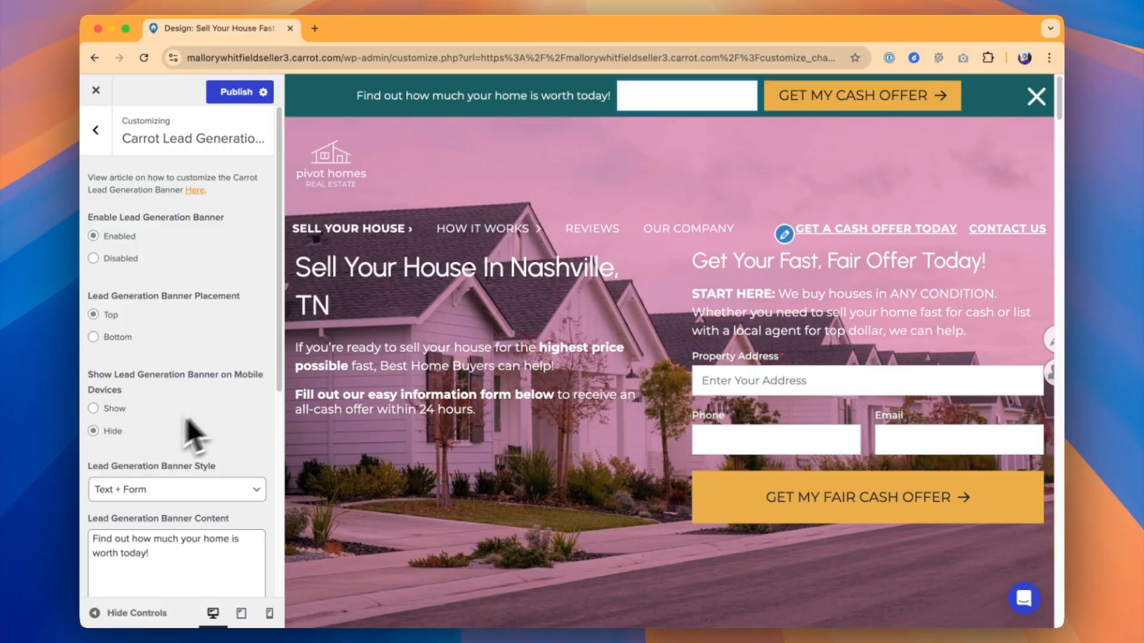
# Review the lead generation banner's style choices, content text and form choices, keeping Text + Form and Lead Gen Banner Form.
pyautogui.scroll(-5, 226, 411)
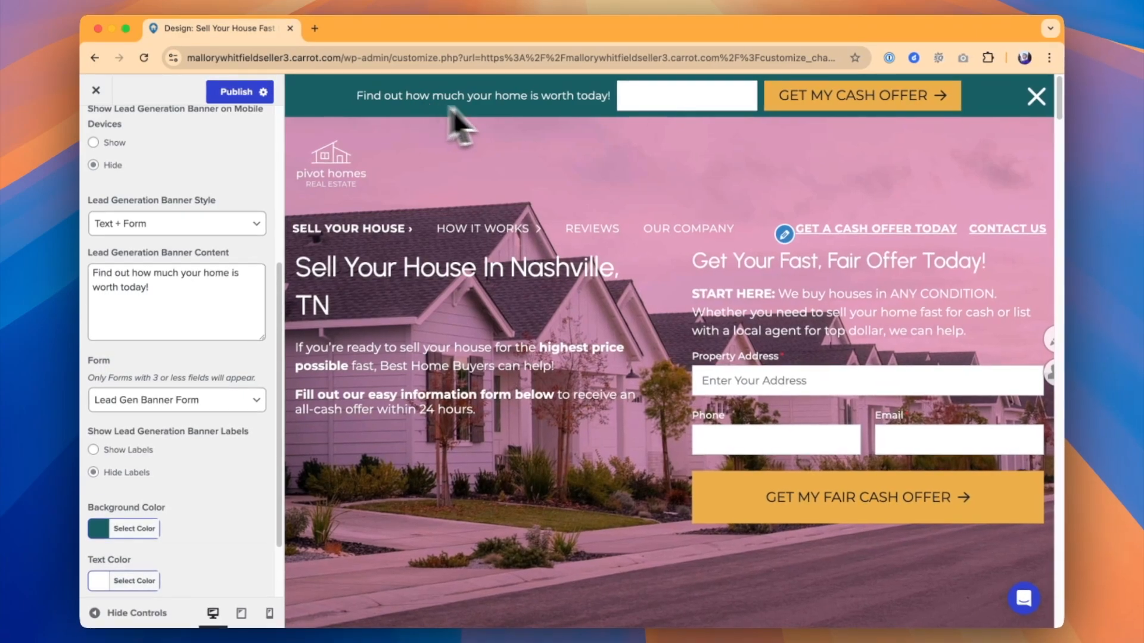
pyautogui.click(191, 227)
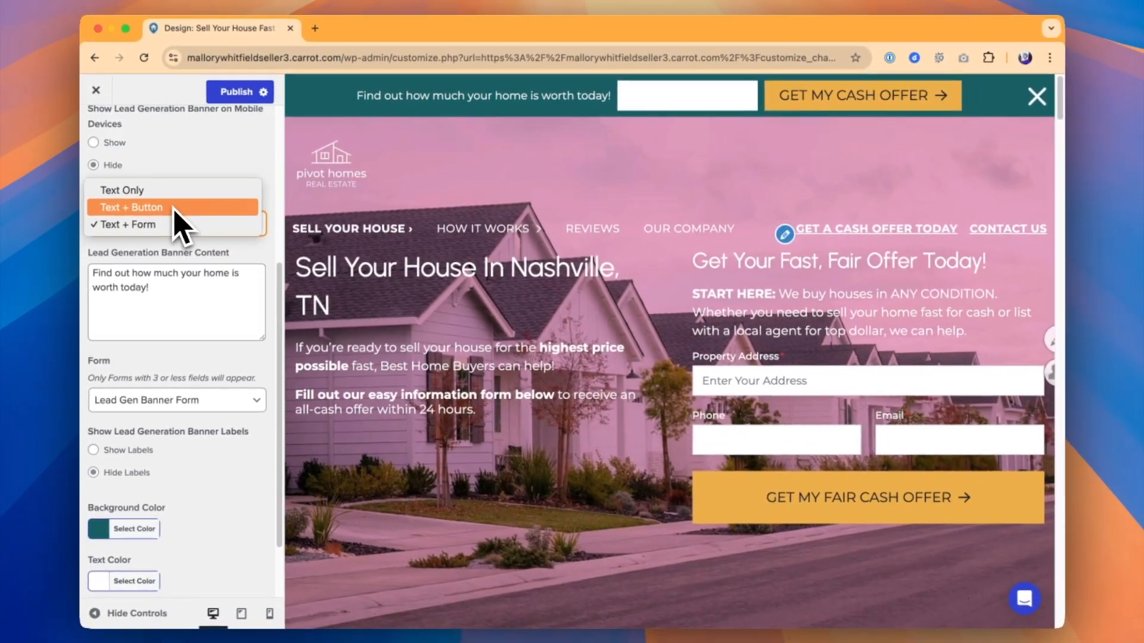
pyautogui.click(170, 224)
pyautogui.moveTo(164, 288); pyautogui.dragTo(82, 272)
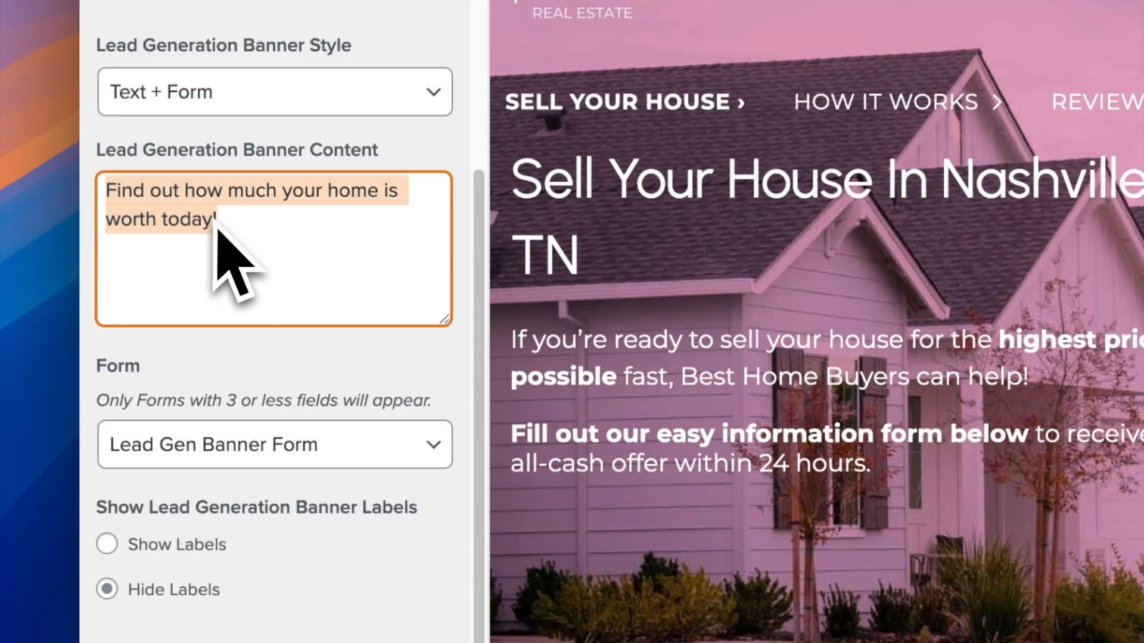
pyautogui.scroll(-3, 238, 250)
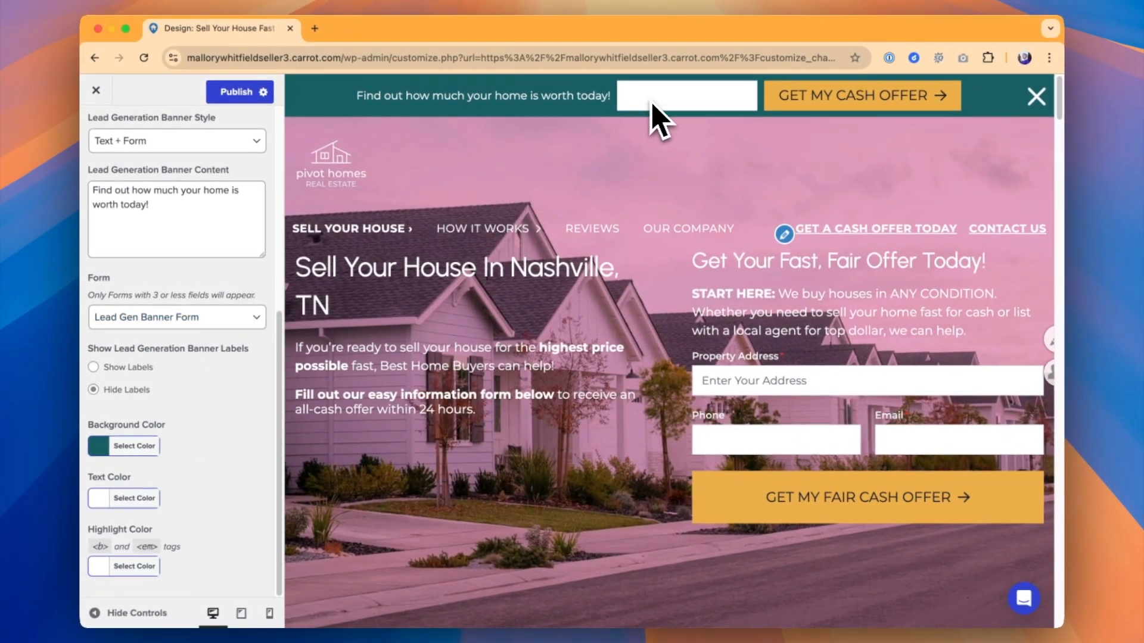
pyautogui.click(250, 317)
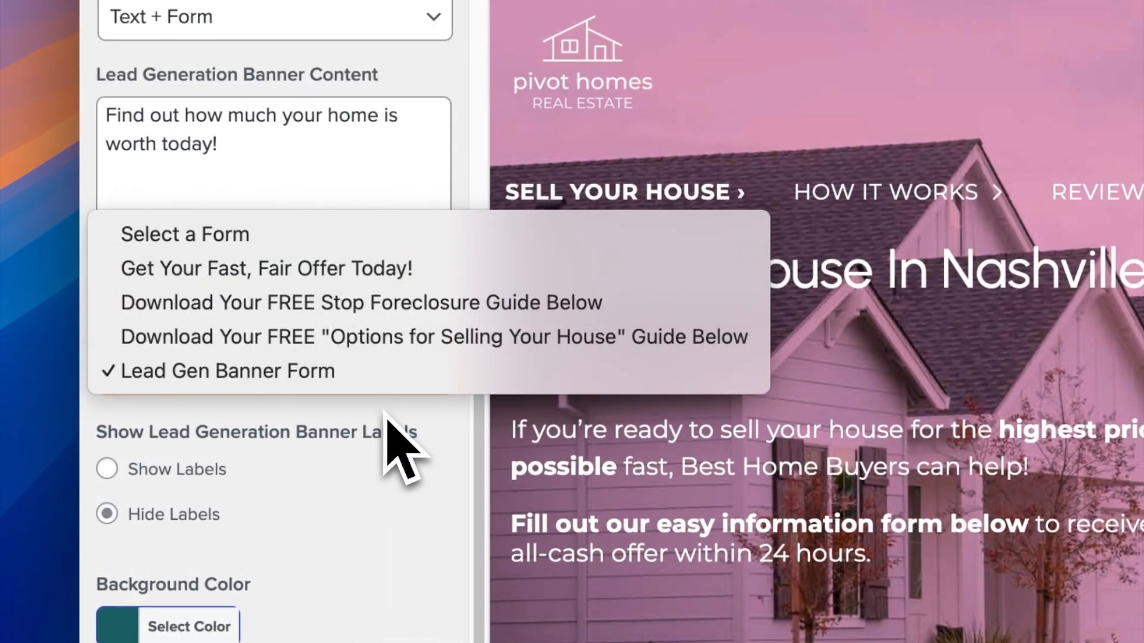
pyautogui.click(386, 418)
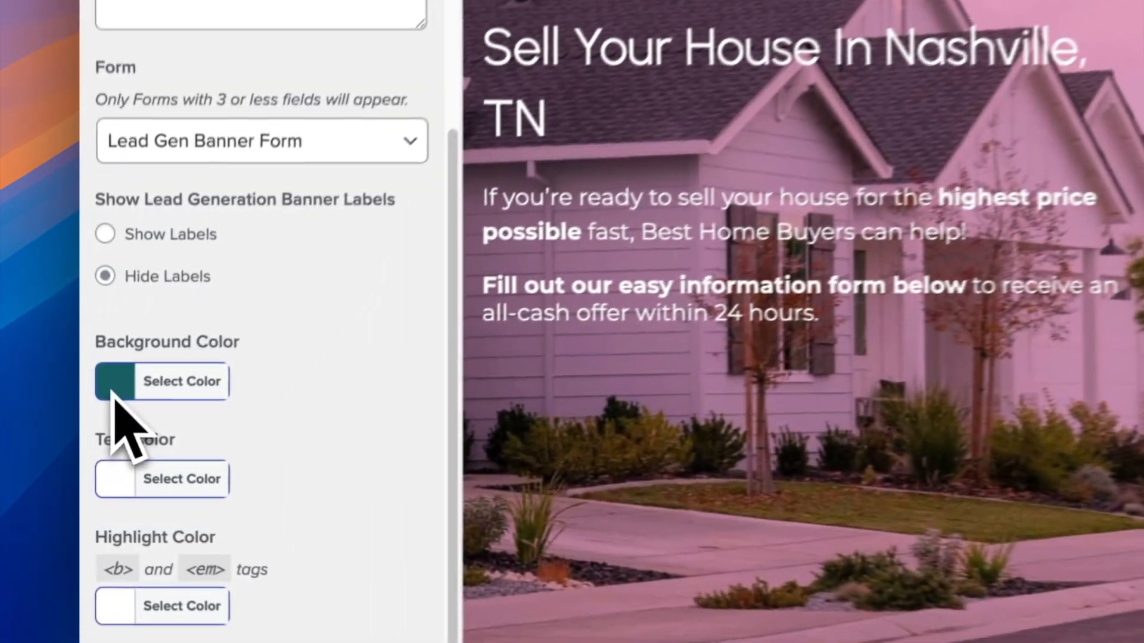
# Change the lead generation banner's background color to magenta and publish the change.
pyautogui.click(97, 447)
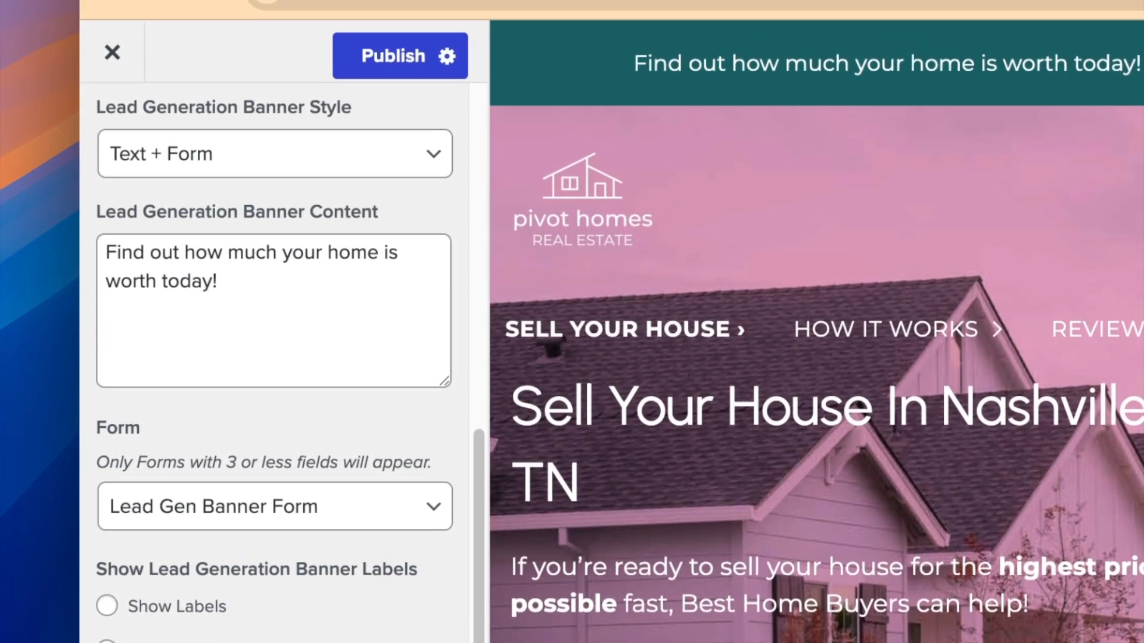
pyautogui.click(272, 607)
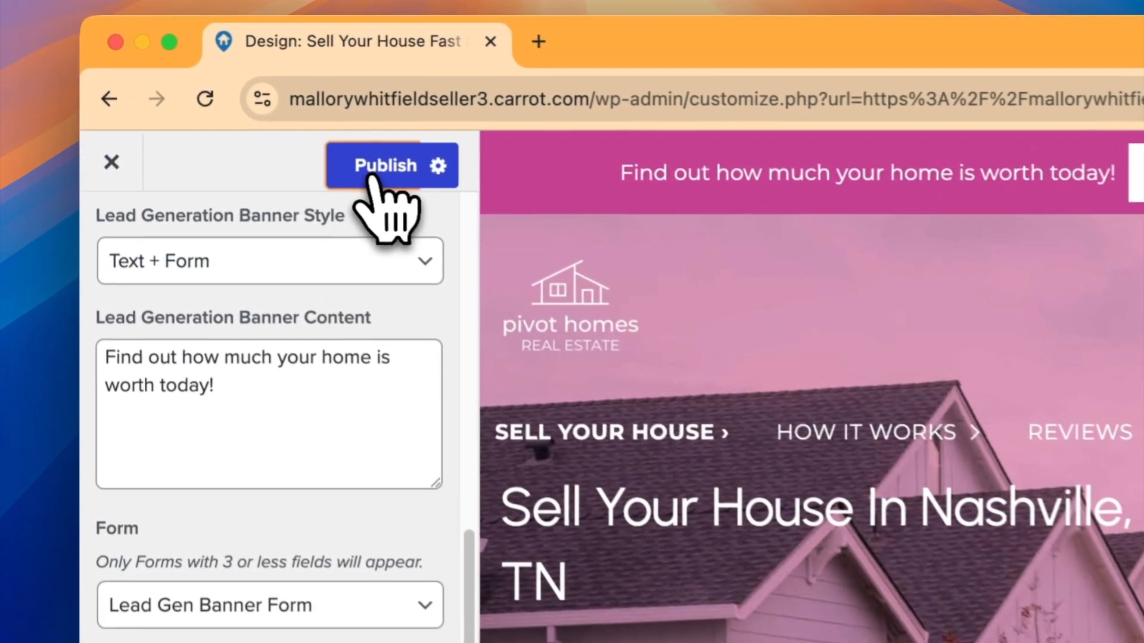
pyautogui.click(232, 95)
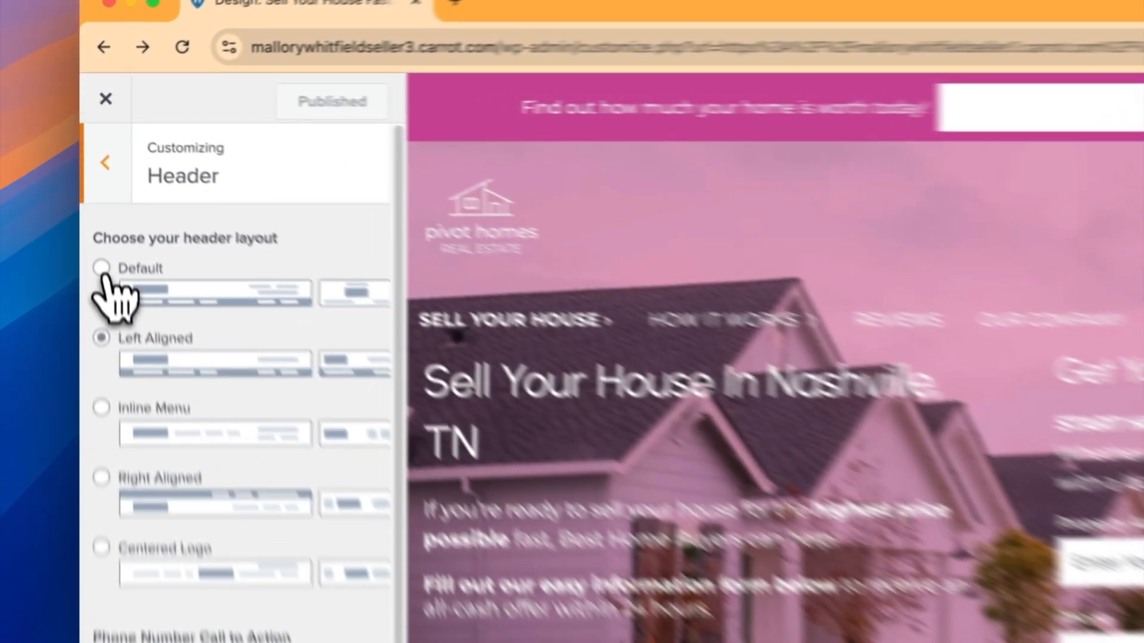
# Preview other header layouts, starting with Default, and choose the Right Aligned layout.
pyautogui.click(93, 196)
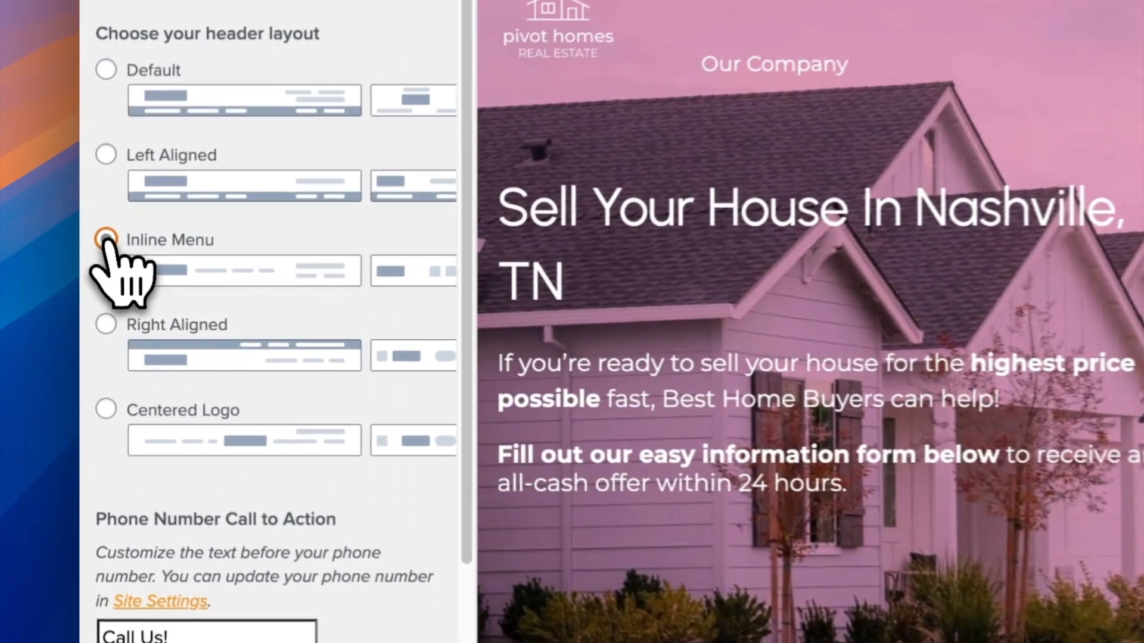
pyautogui.click(119, 329)
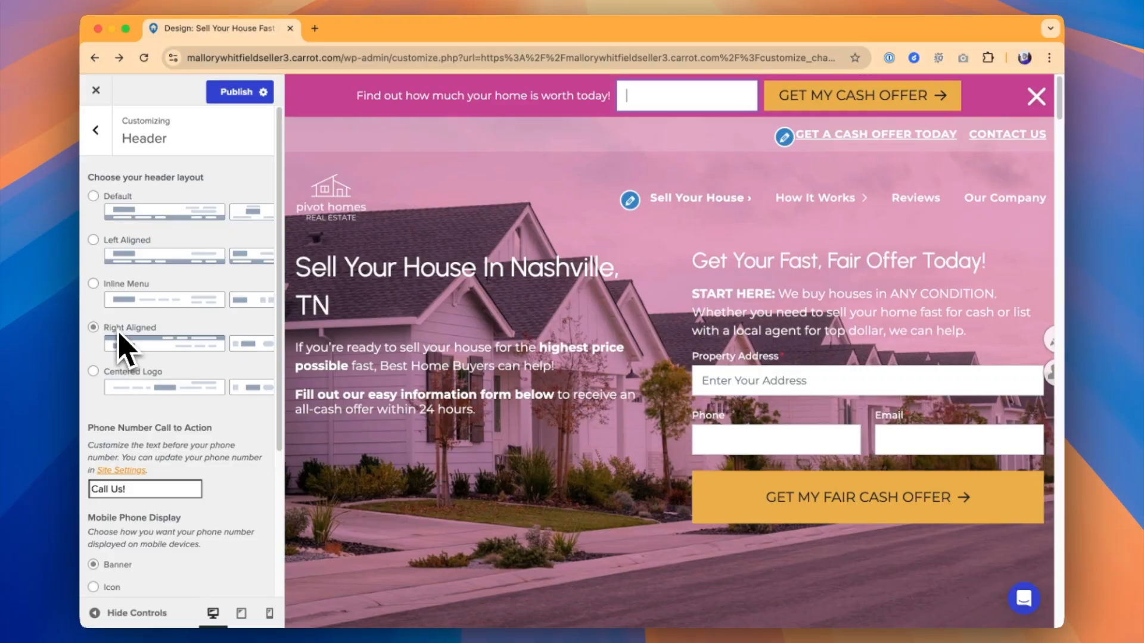
# Highlight the first item of the primary menu after trying the last item, and publish the header changes.
pyautogui.scroll(-5, 256, 405)
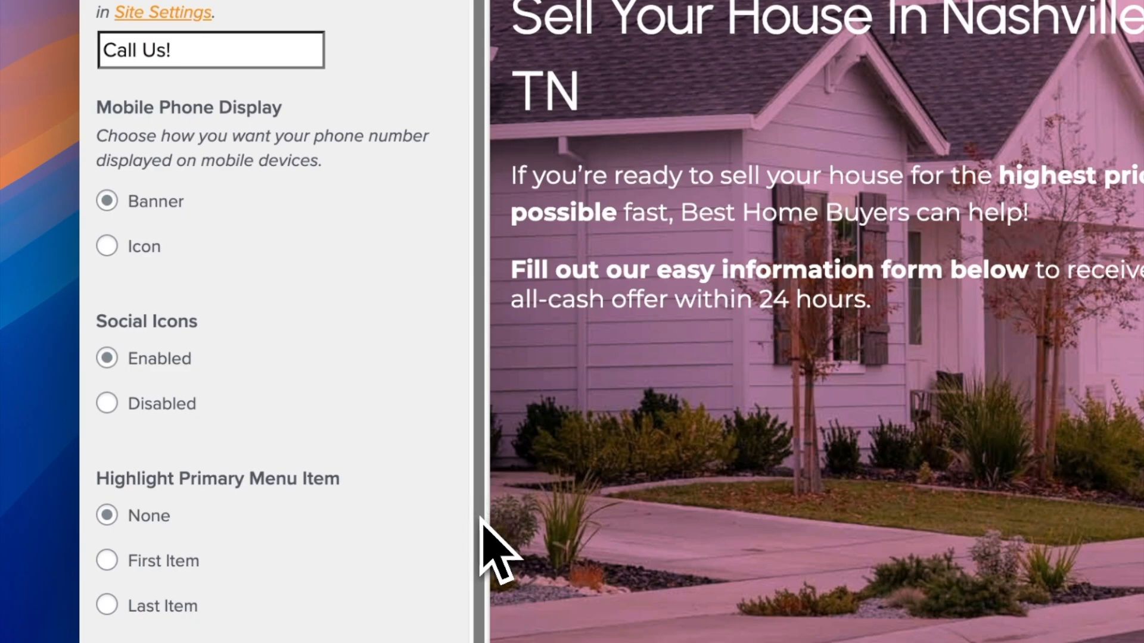
pyautogui.scroll(5, 358, 306)
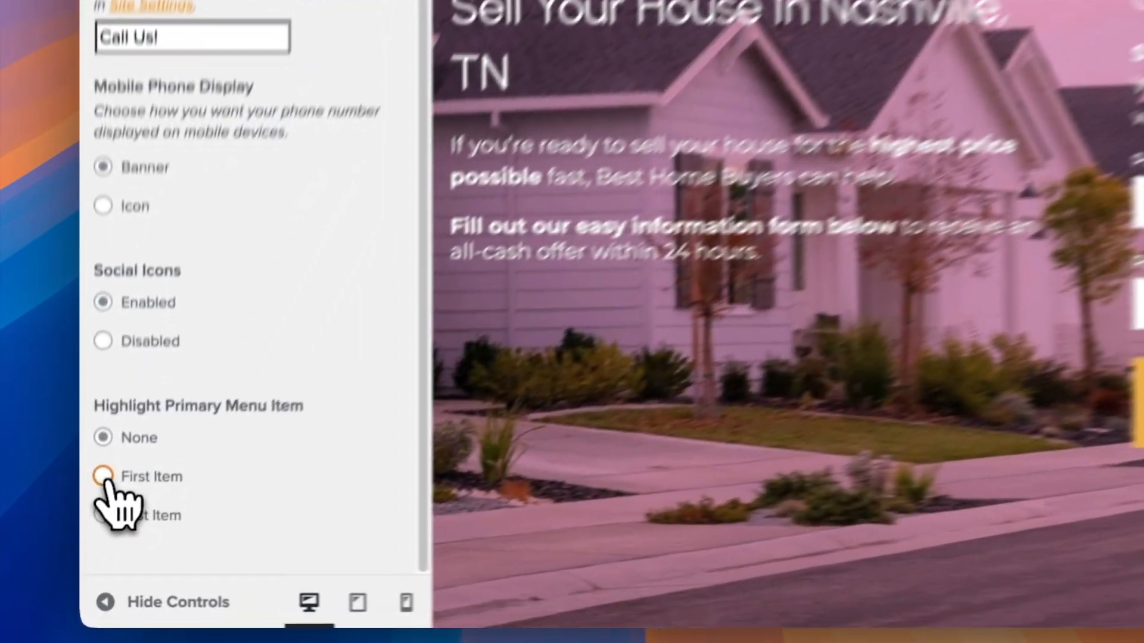
pyautogui.click(93, 541)
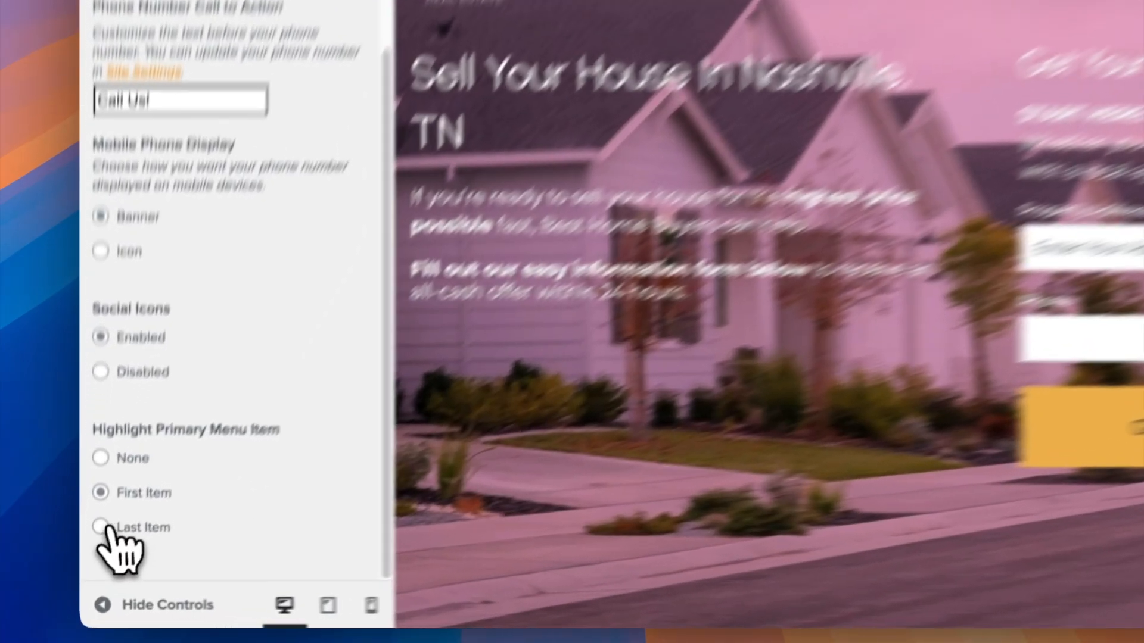
pyautogui.click(94, 562)
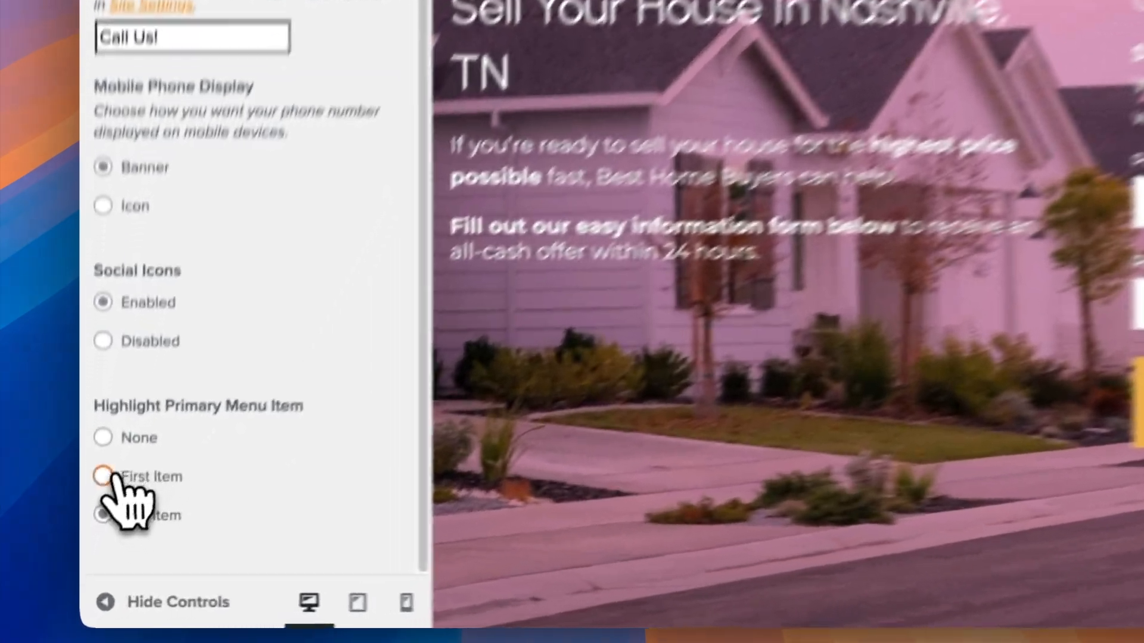
pyautogui.click(94, 540)
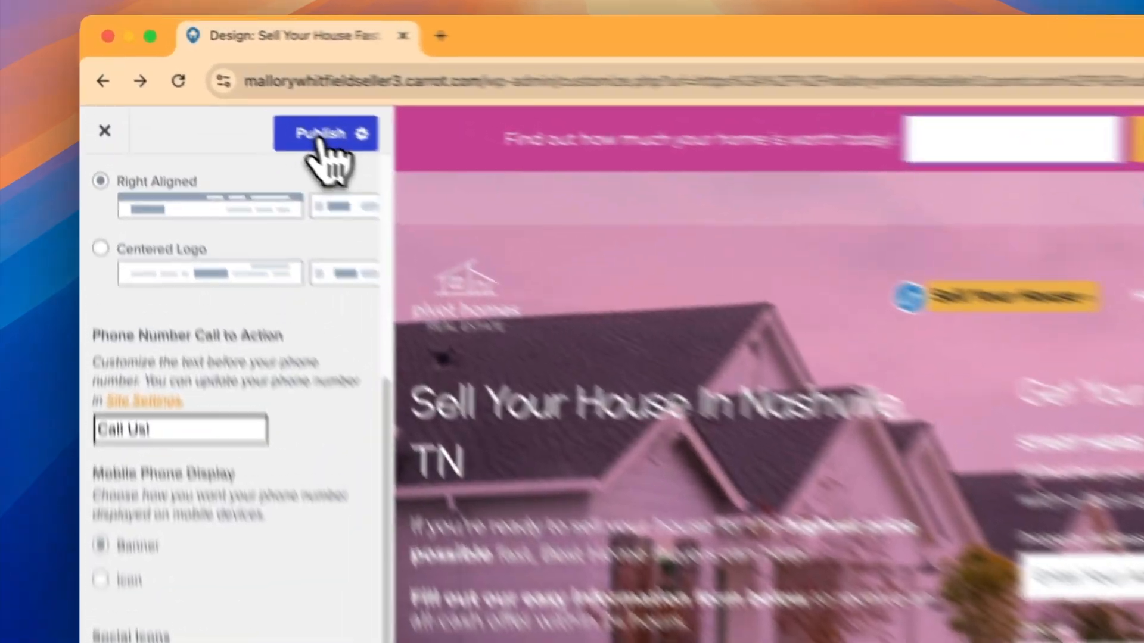
pyautogui.click(237, 96)
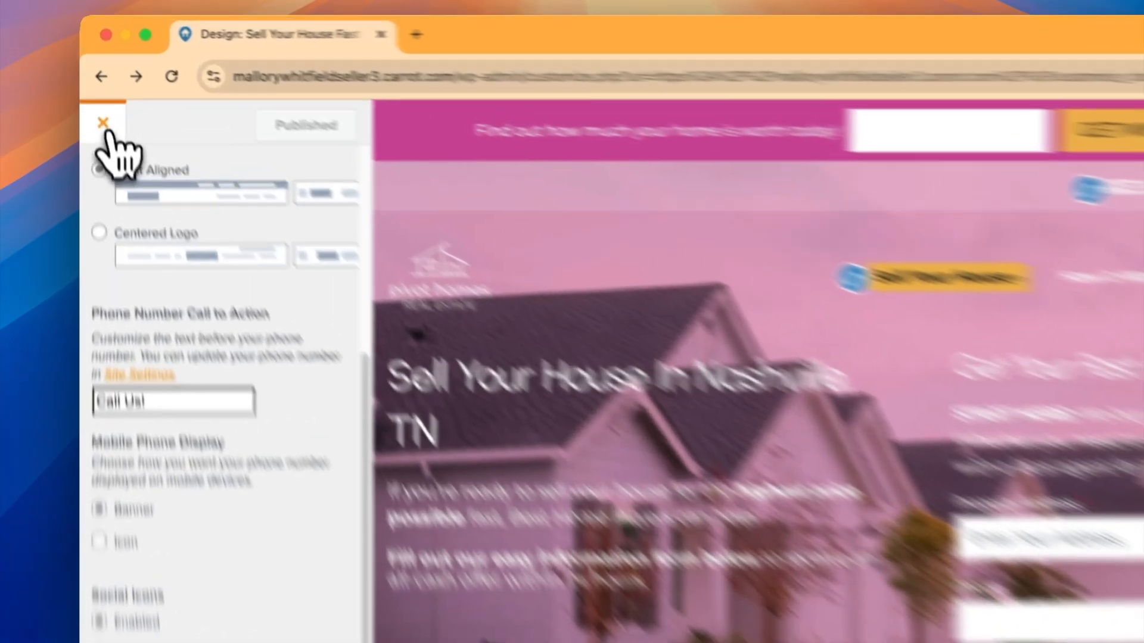
# Exit the design customizer and look over the published home page.
pyautogui.click(96, 92)
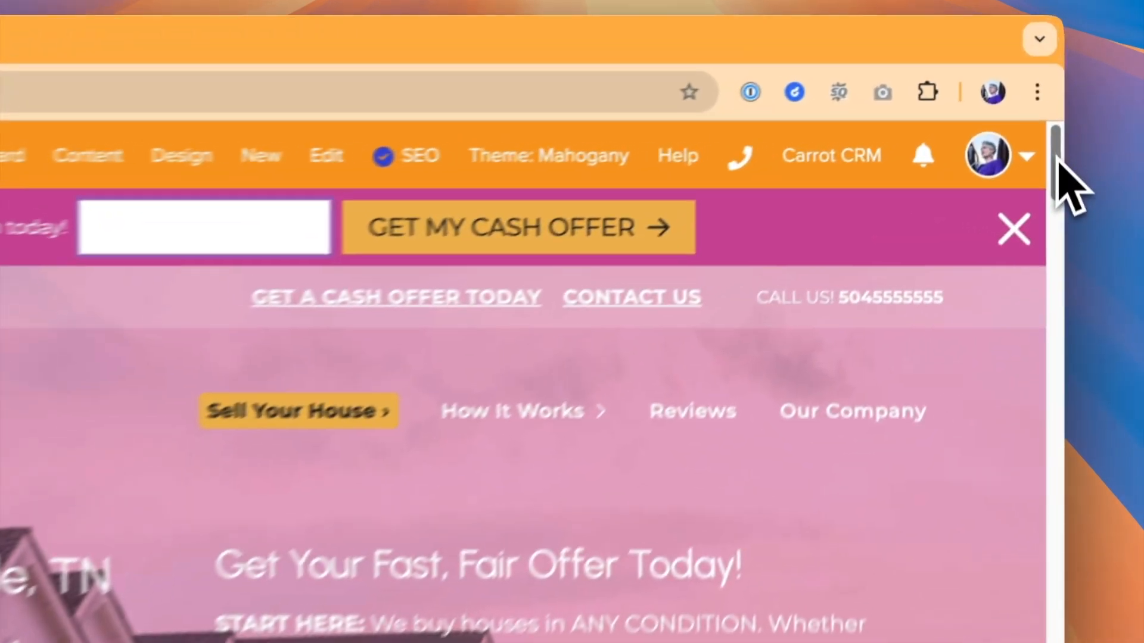
pyautogui.scroll(-5, 1061, 100)
pyautogui.moveTo(1054, 197); pyautogui.dragTo(1047, 276)
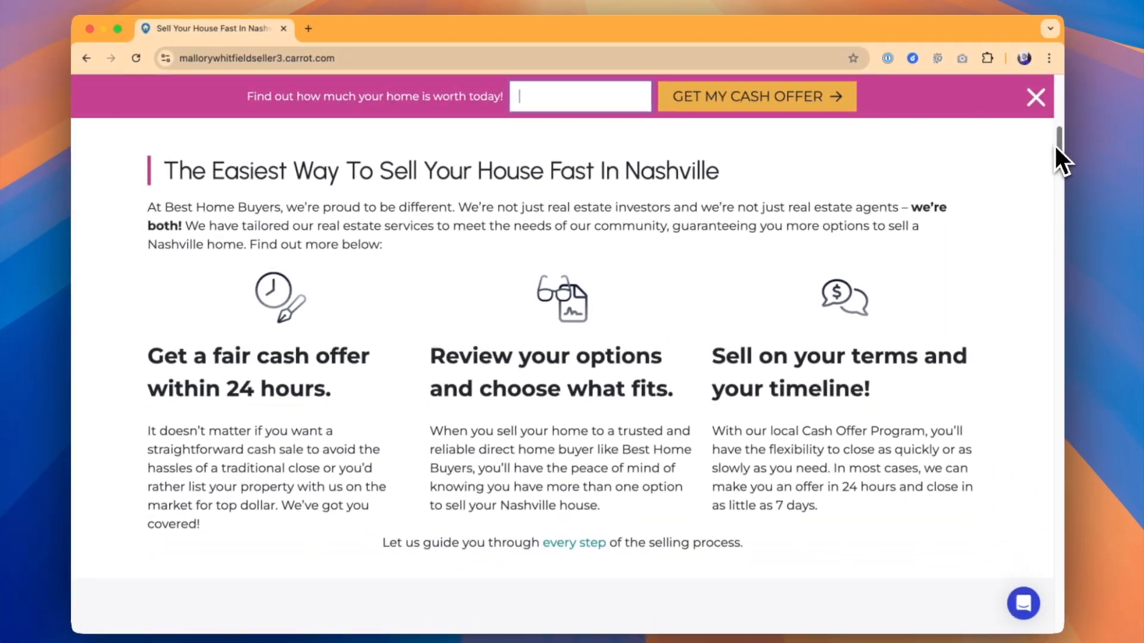
# Open the published home page in the page editor and display the Hero block's settings.
pyautogui.moveTo(1056, 148); pyautogui.dragTo(1007, 373)
pyautogui.scroll(-9, 1008, 373)
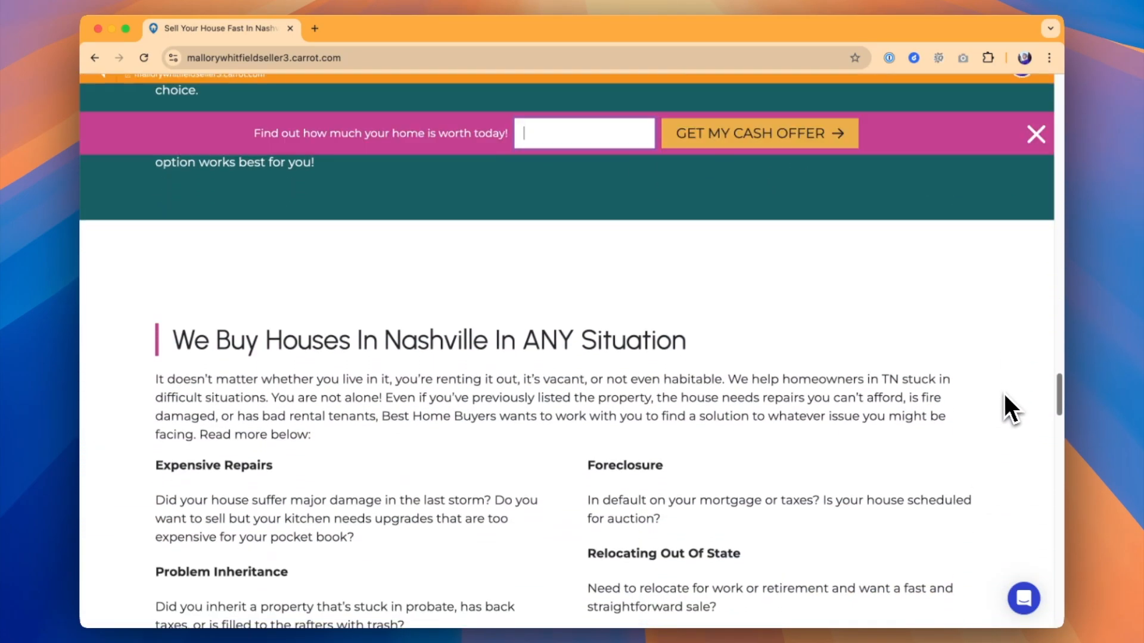
pyautogui.scroll(-5, 997, 419)
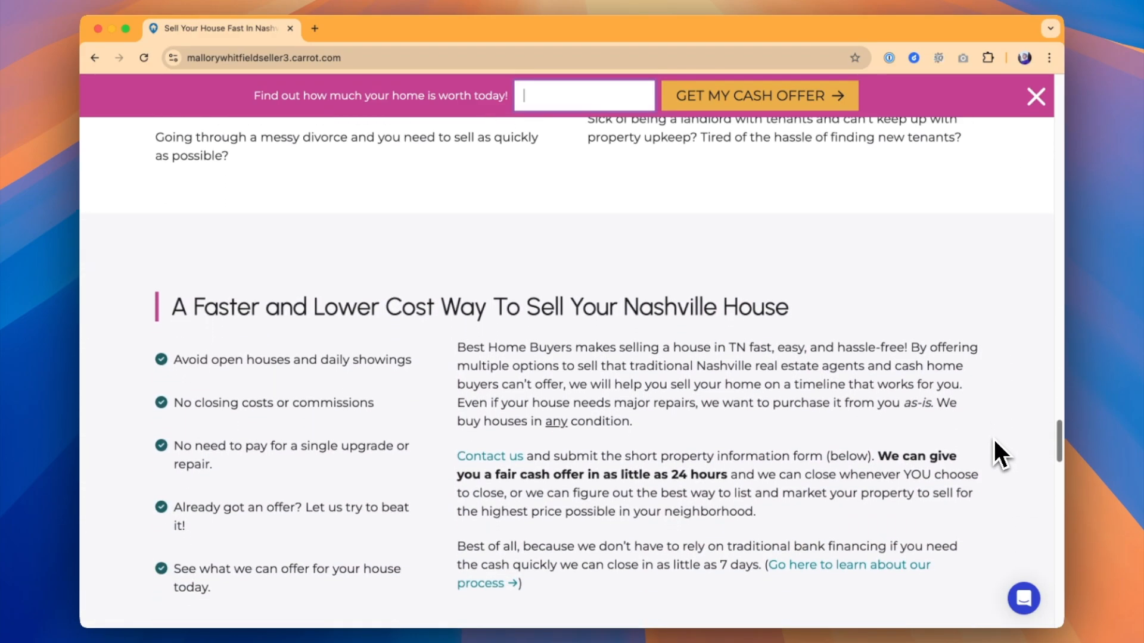
pyautogui.scroll(20, 993, 437)
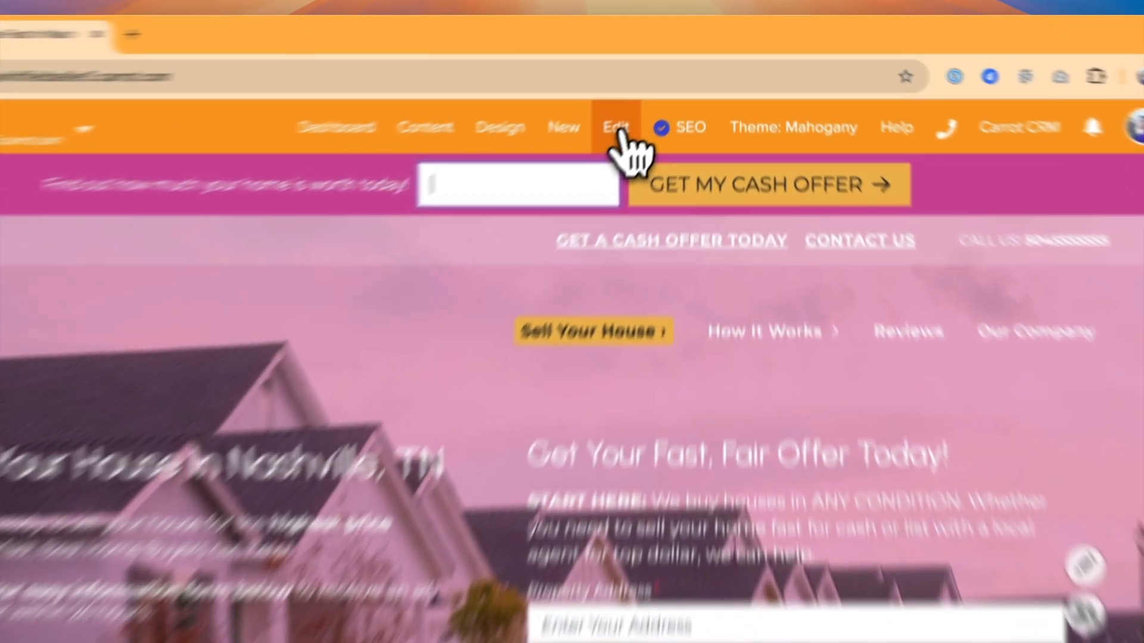
pyautogui.click(569, 176)
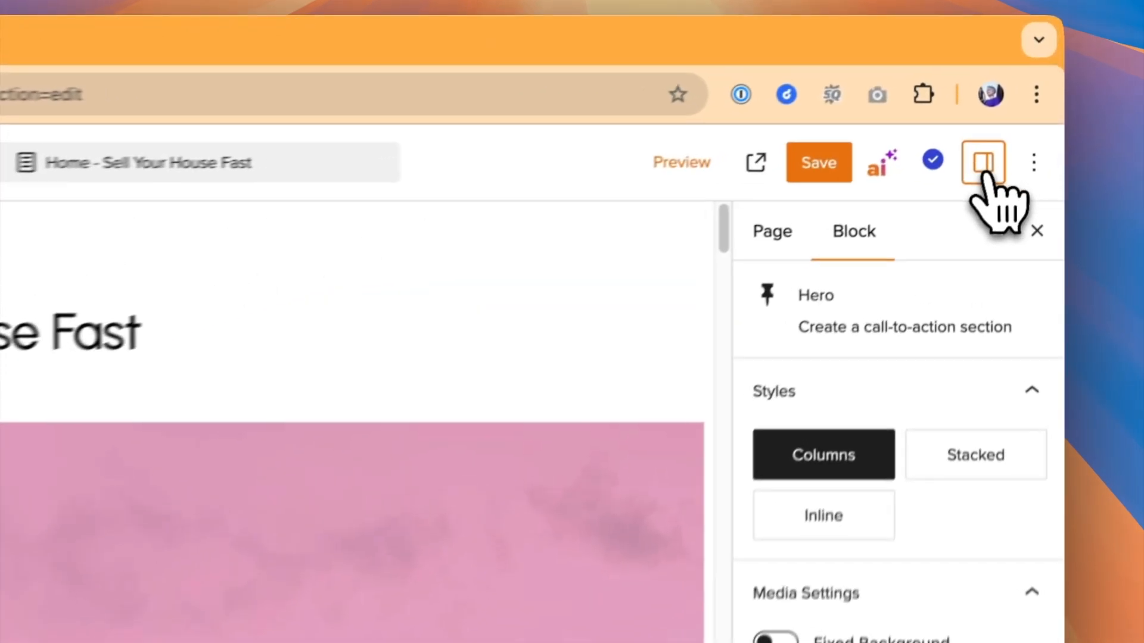
pyautogui.click(1020, 94)
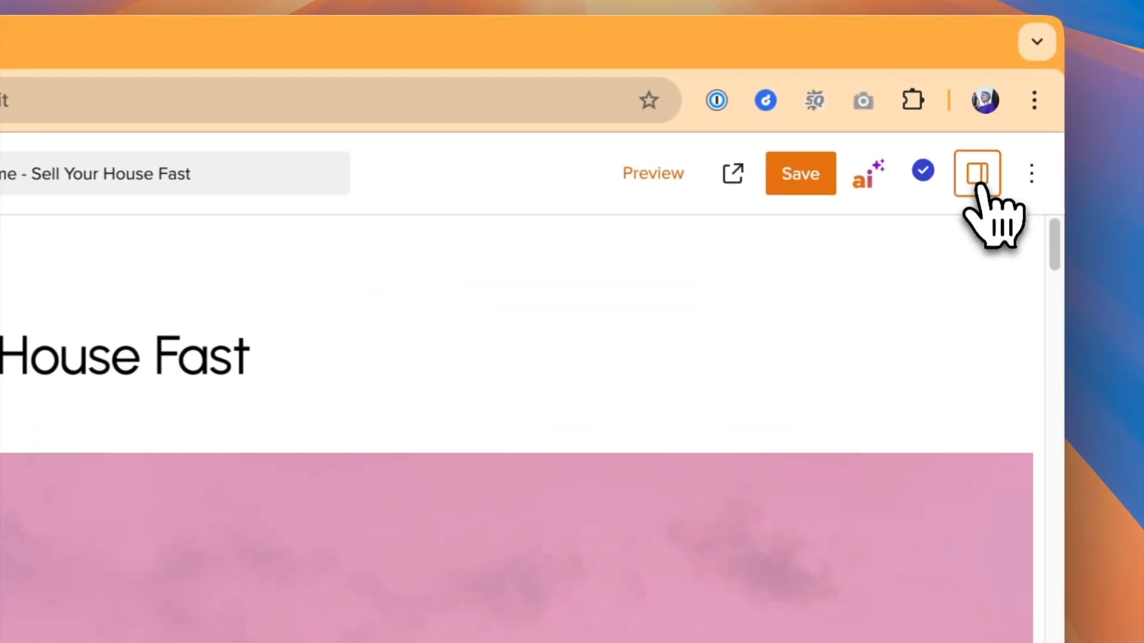
pyautogui.click(1021, 94)
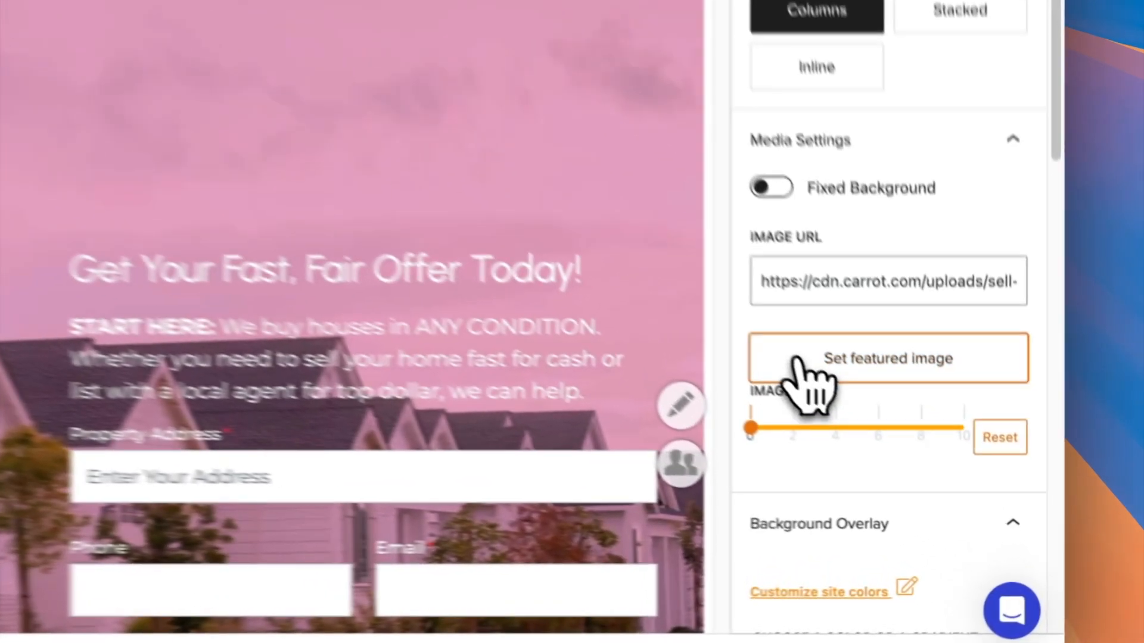
# Replace the hero's background with an uploaded home-interior-3 image as the featured image, and save the page.
pyautogui.click(912, 456)
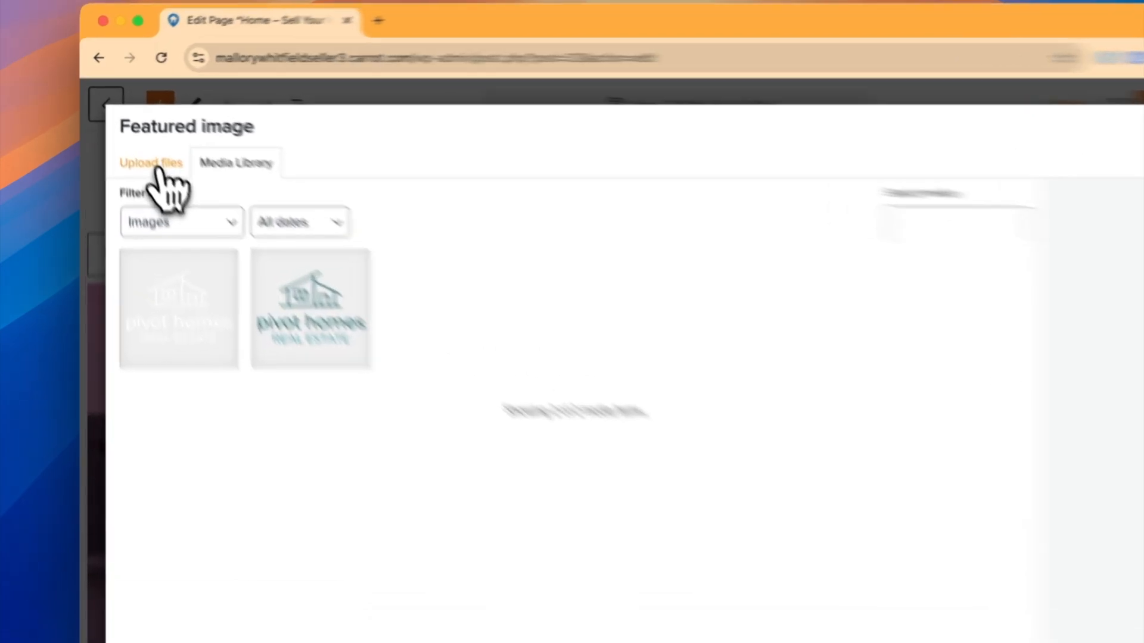
pyautogui.click(142, 143)
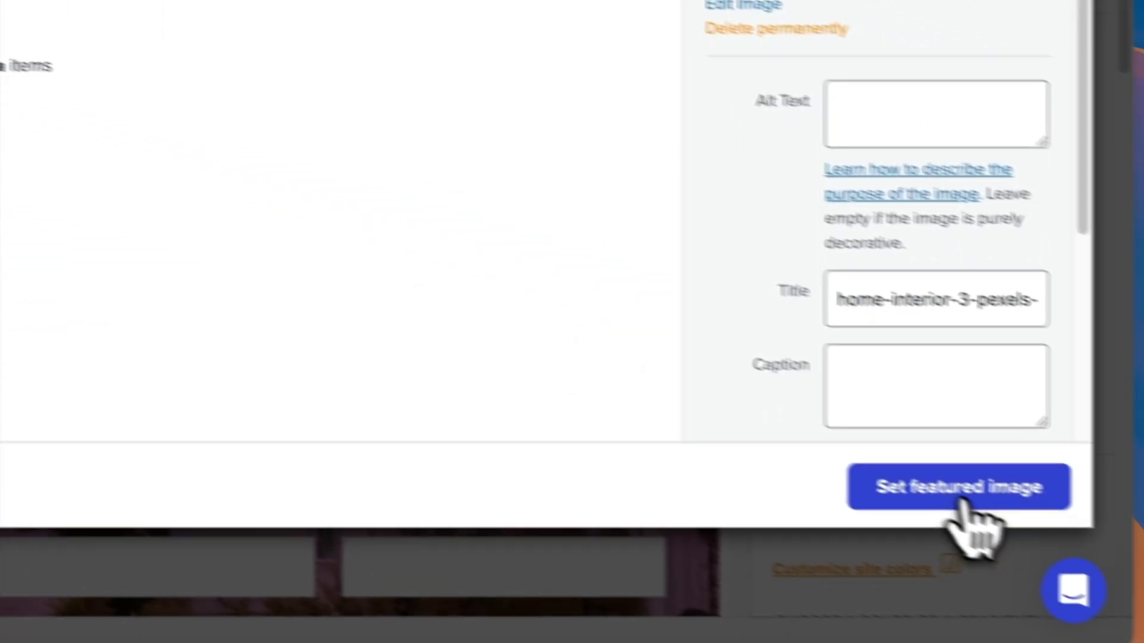
pyautogui.click(960, 495)
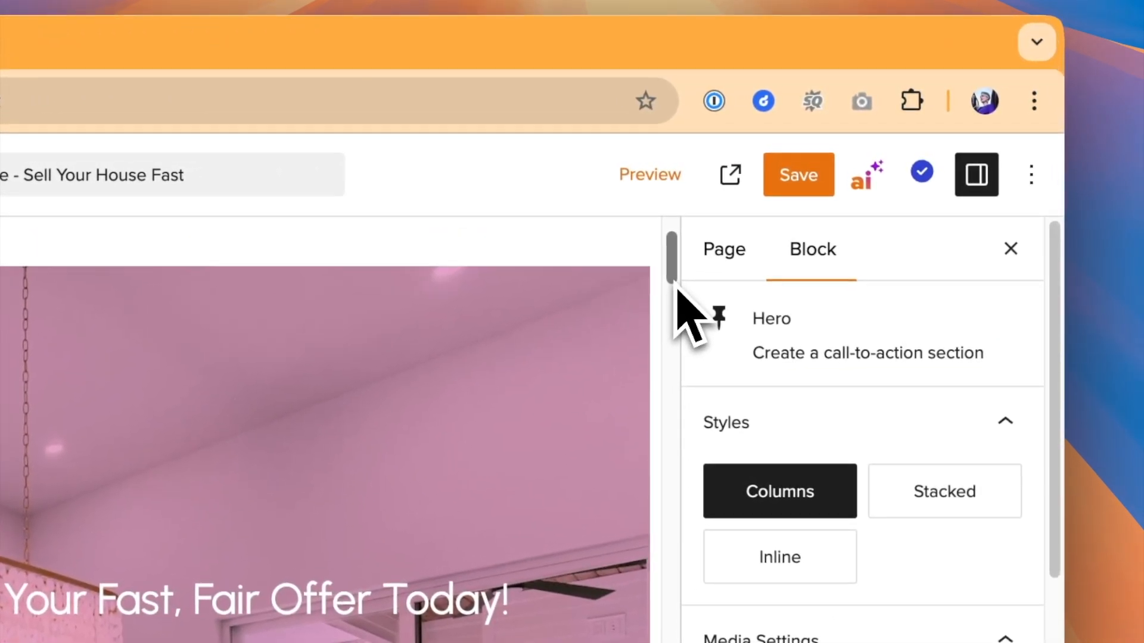
pyautogui.moveTo(675, 286); pyautogui.dragTo(675, 268)
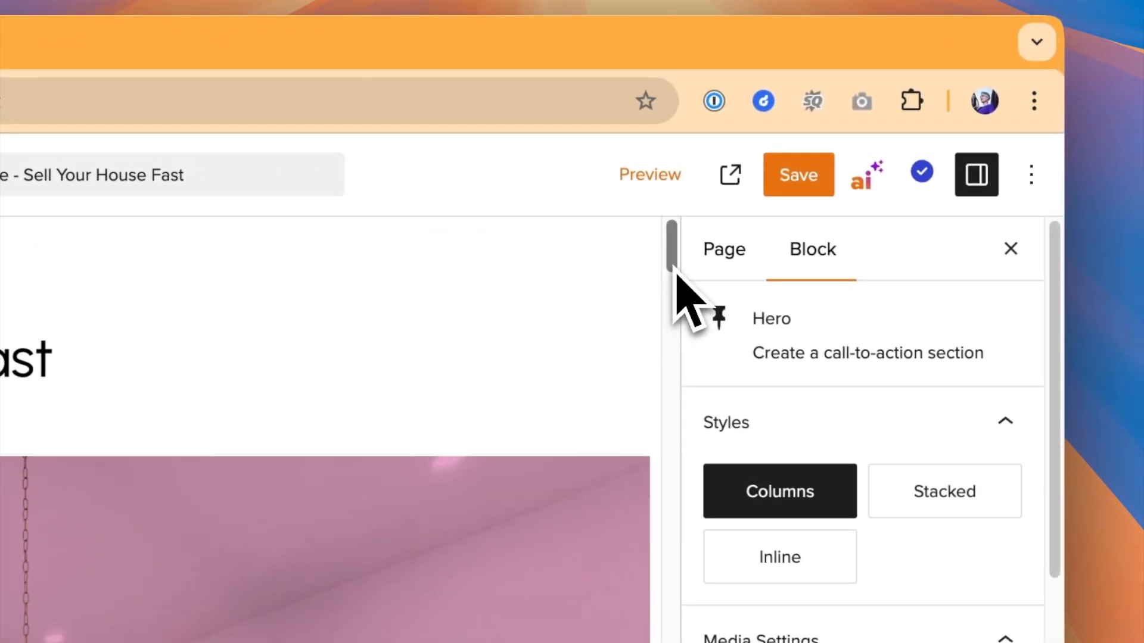
pyautogui.click(794, 184)
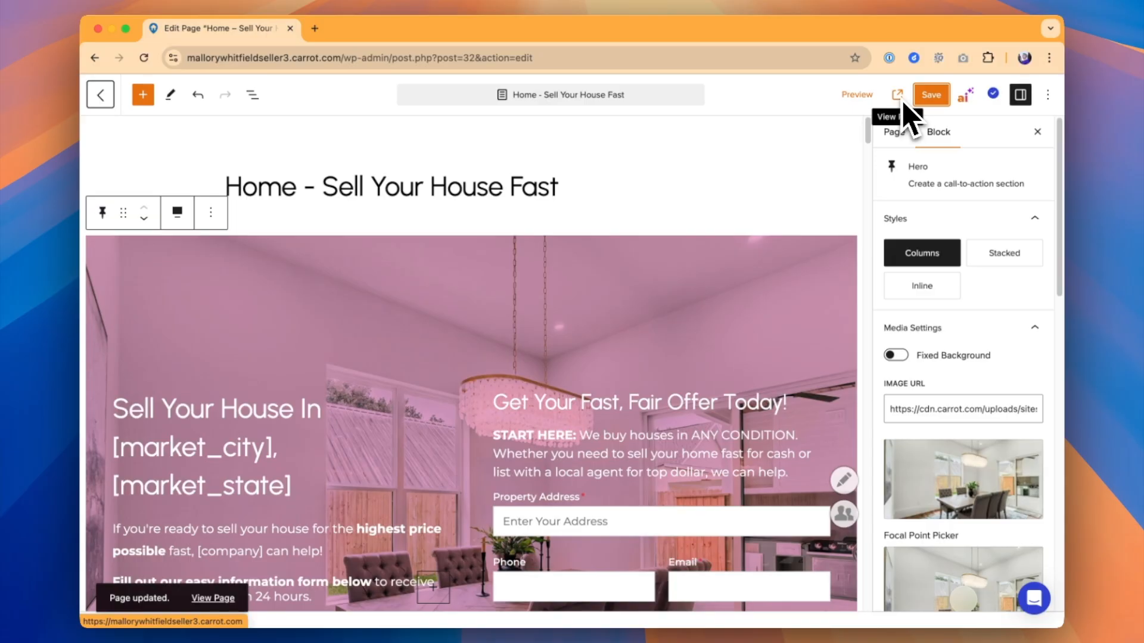
# Preview the home page with the new hero image, and return to the page editor.
pyautogui.click(864, 97)
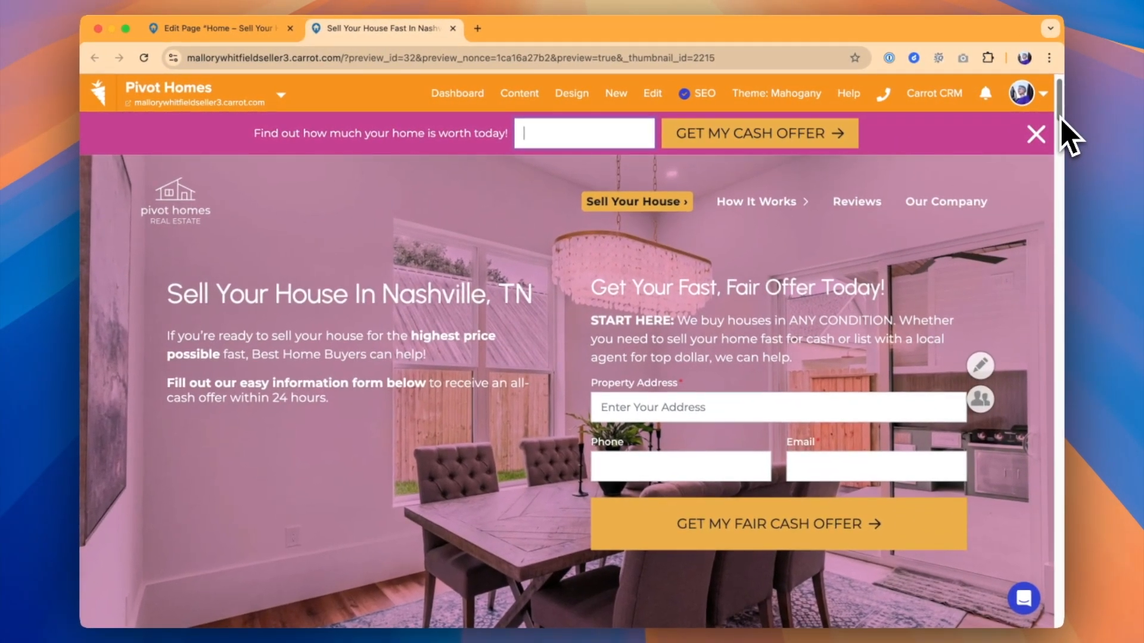
pyautogui.scroll(-1, 1062, 118)
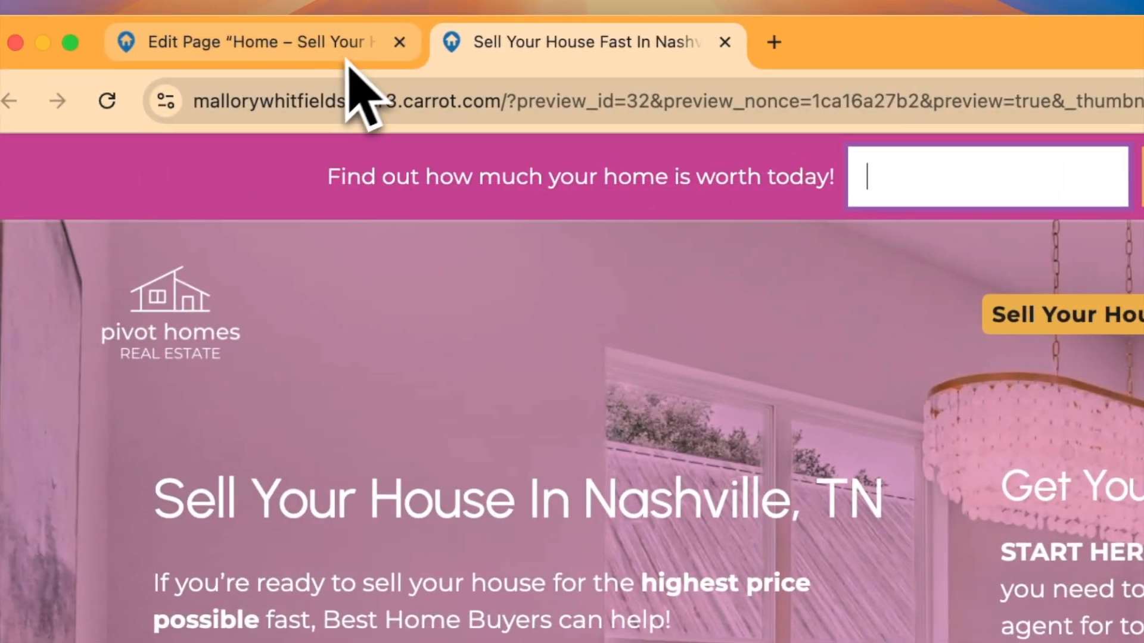
pyautogui.click(346, 53)
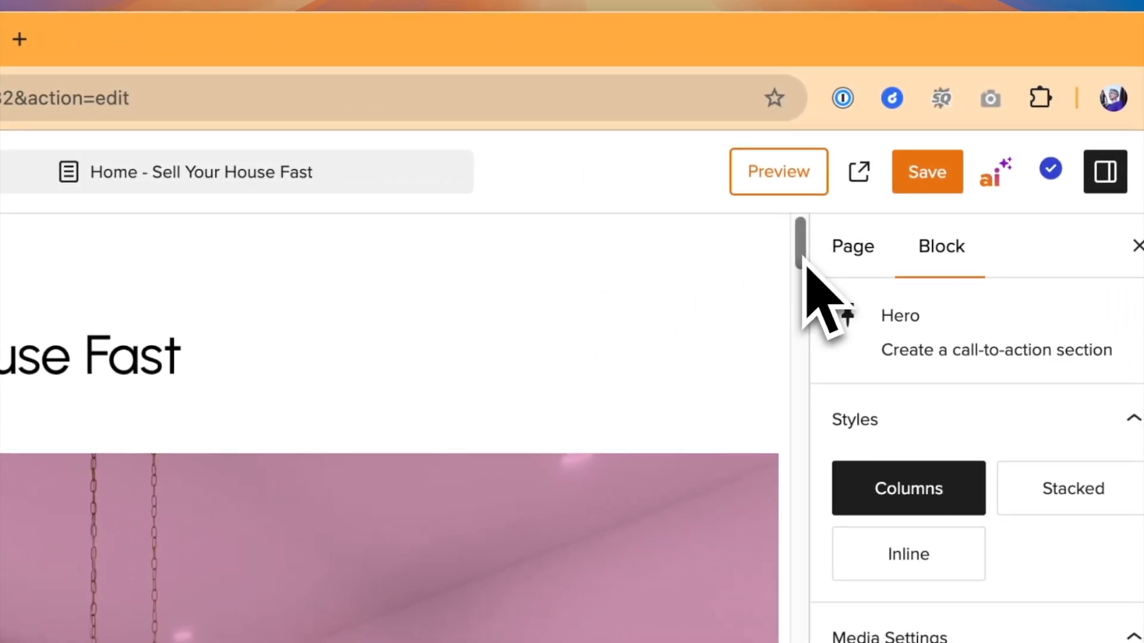
# Go through the page's editable text, selecting a paragraph and the "Quick & Convenient Sale" option heading.
pyautogui.moveTo(806, 262); pyautogui.dragTo(800, 448)
pyautogui.click(40, 349)
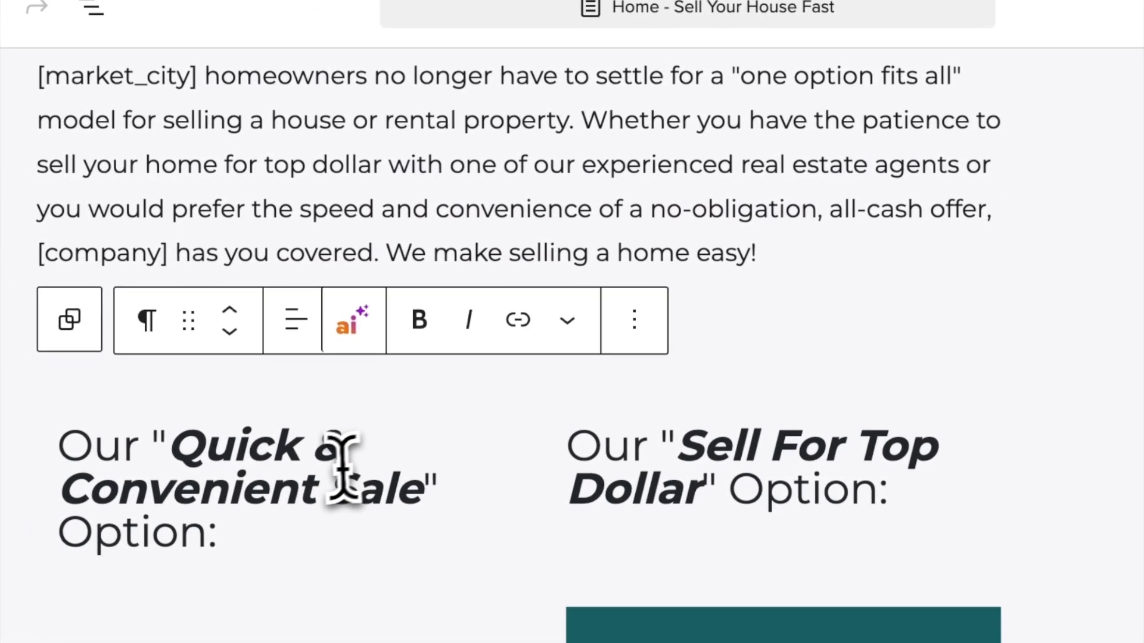
pyautogui.click(343, 470)
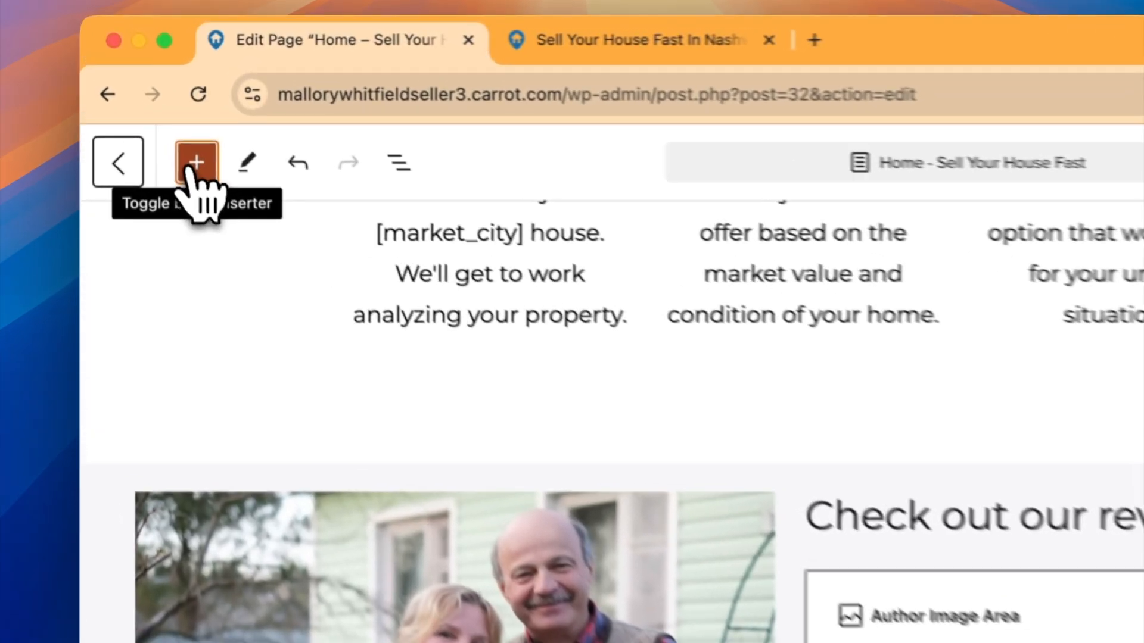
# Insert the "Meet the team - 4 columns with images" pattern above the "Check out our reviews!" section.
pyautogui.click(143, 95)
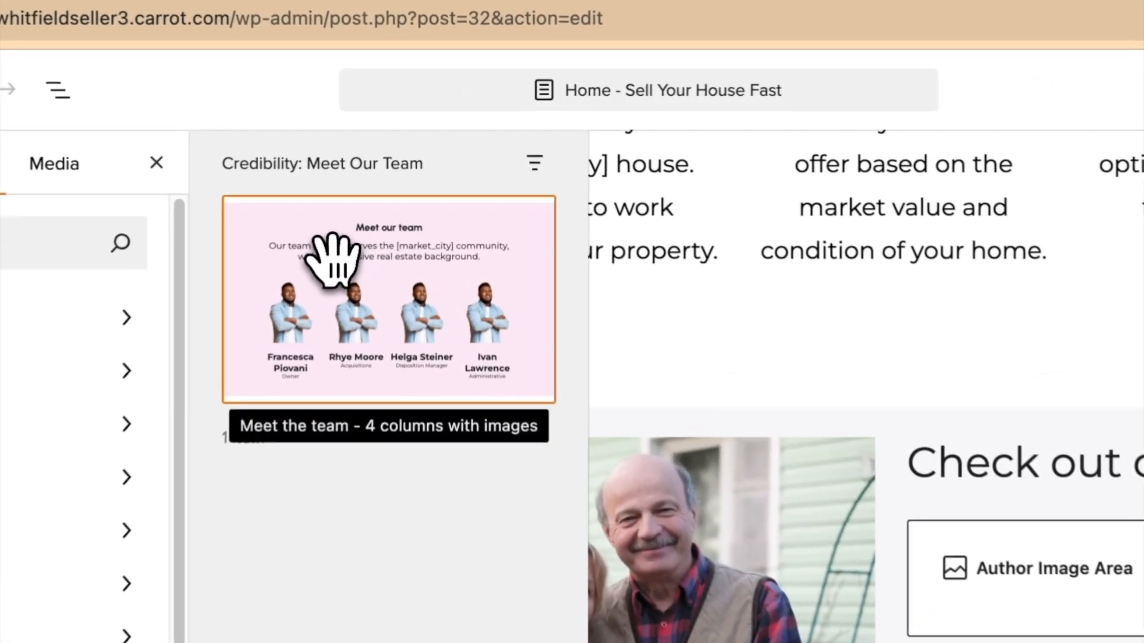
pyautogui.moveTo(397, 182); pyautogui.dragTo(598, 242)
pyautogui.moveTo(738, 383); pyautogui.dragTo(741, 393)
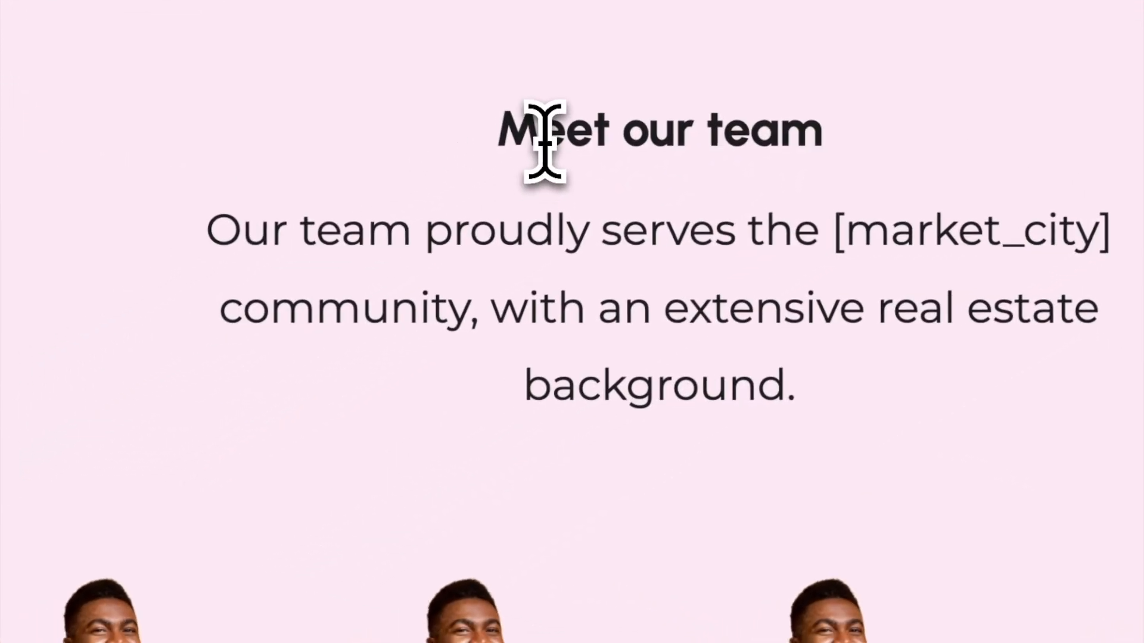
# Select the team section's heading, its description paragraph and the first member's photo in turn to show they are editable.
pyautogui.tripleClick(523, 384)
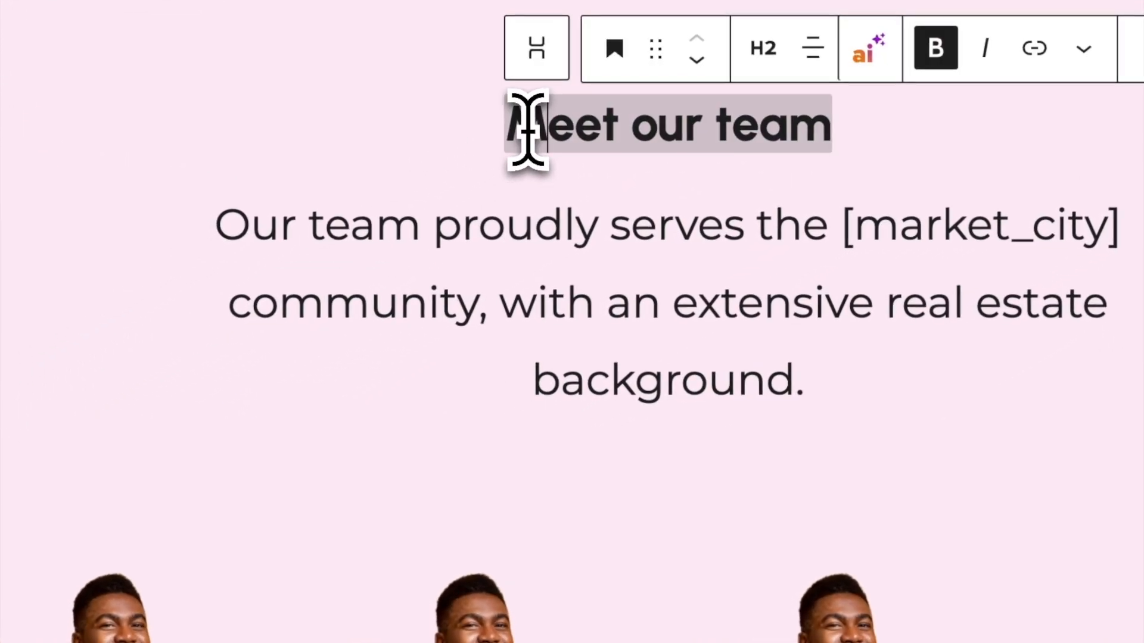
pyautogui.click(499, 219)
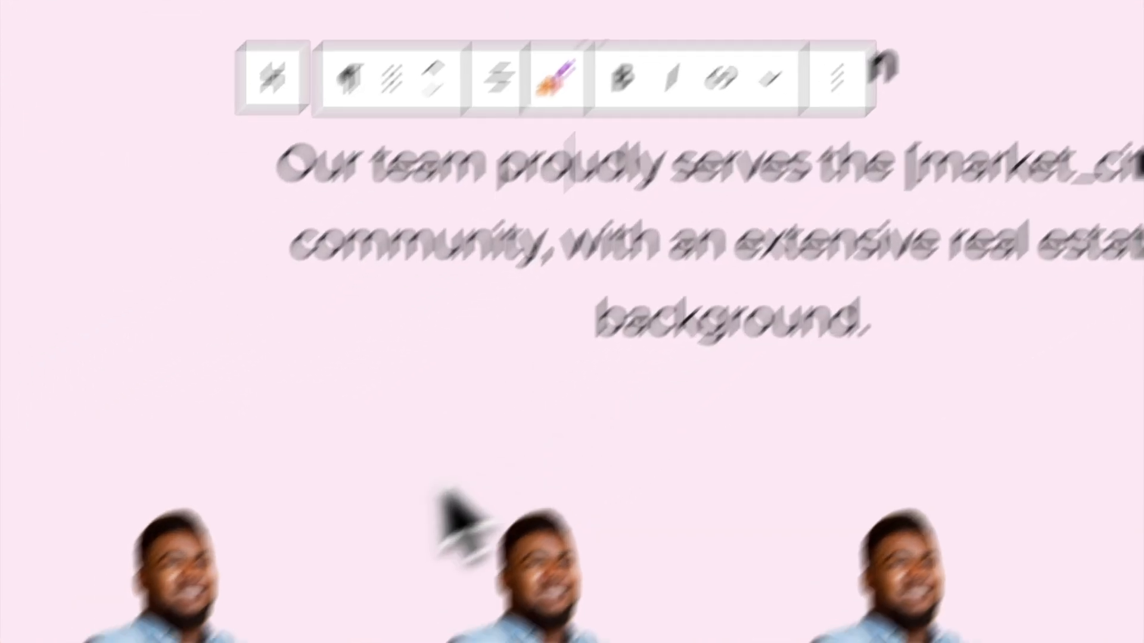
pyautogui.click(181, 605)
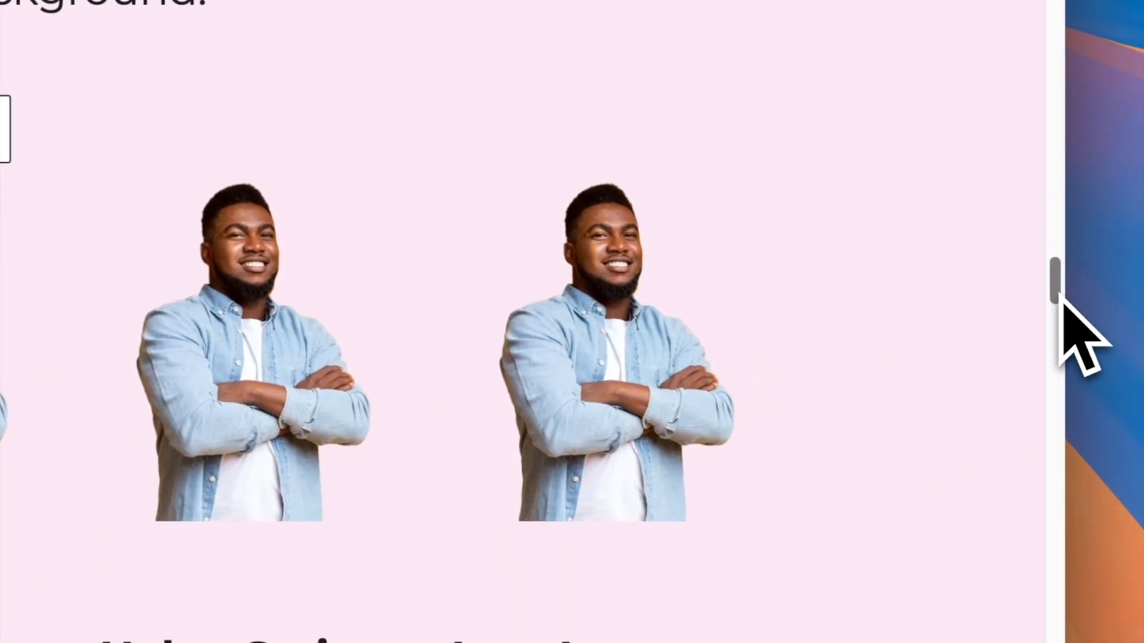
# Change the team section cover's overlay color to the theme's teal link color.
pyautogui.moveTo(1060, 293); pyautogui.dragTo(1064, 314)
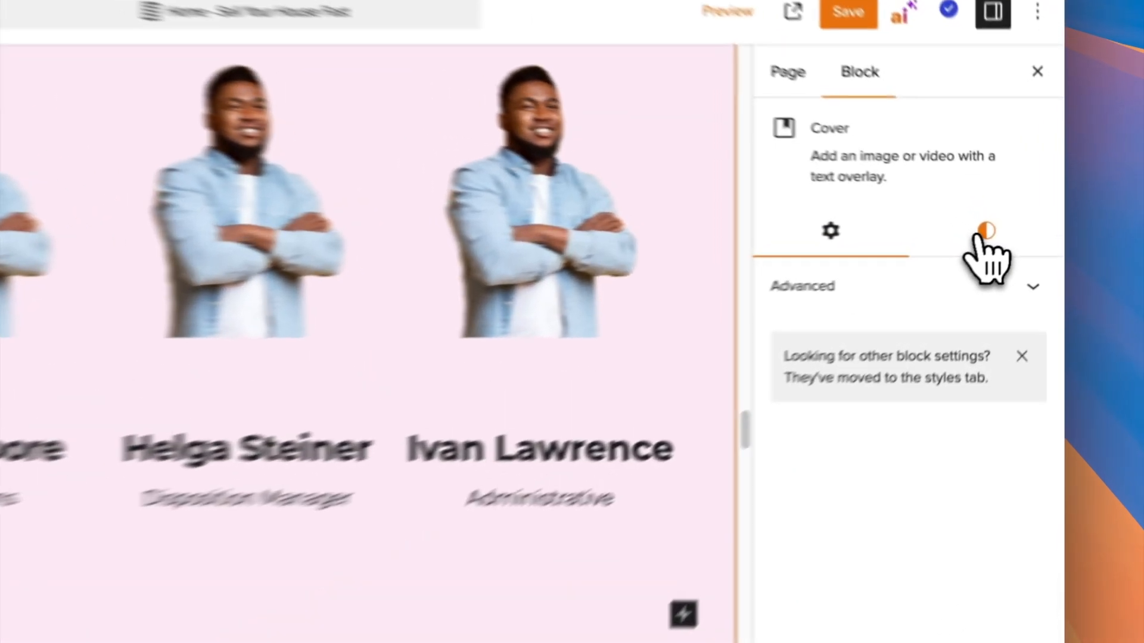
pyautogui.click(1016, 232)
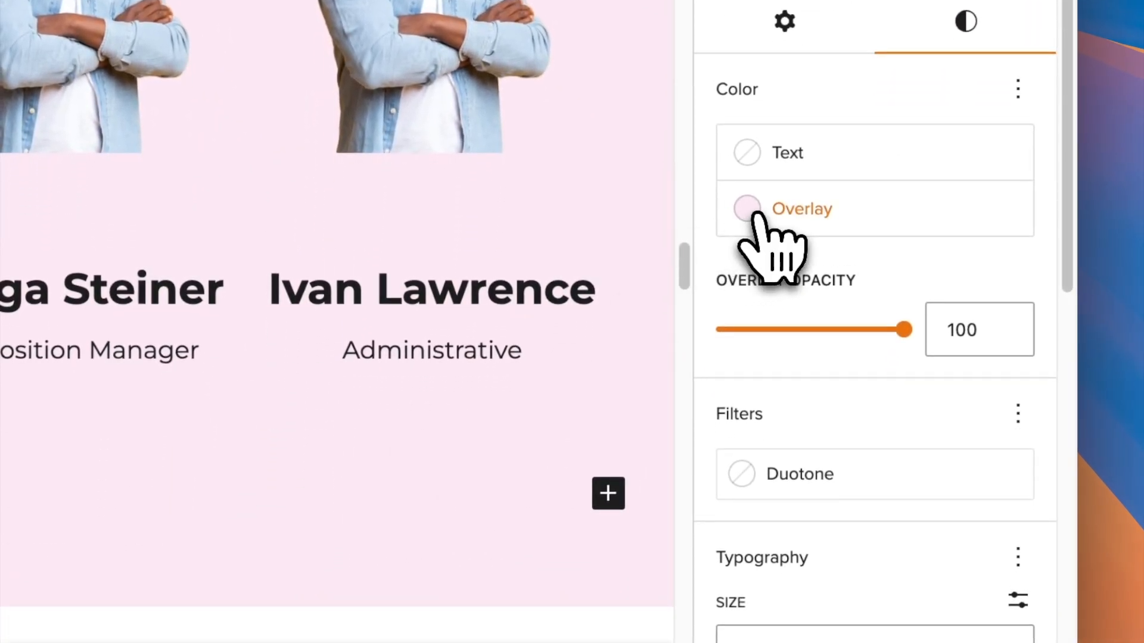
pyautogui.click(769, 238)
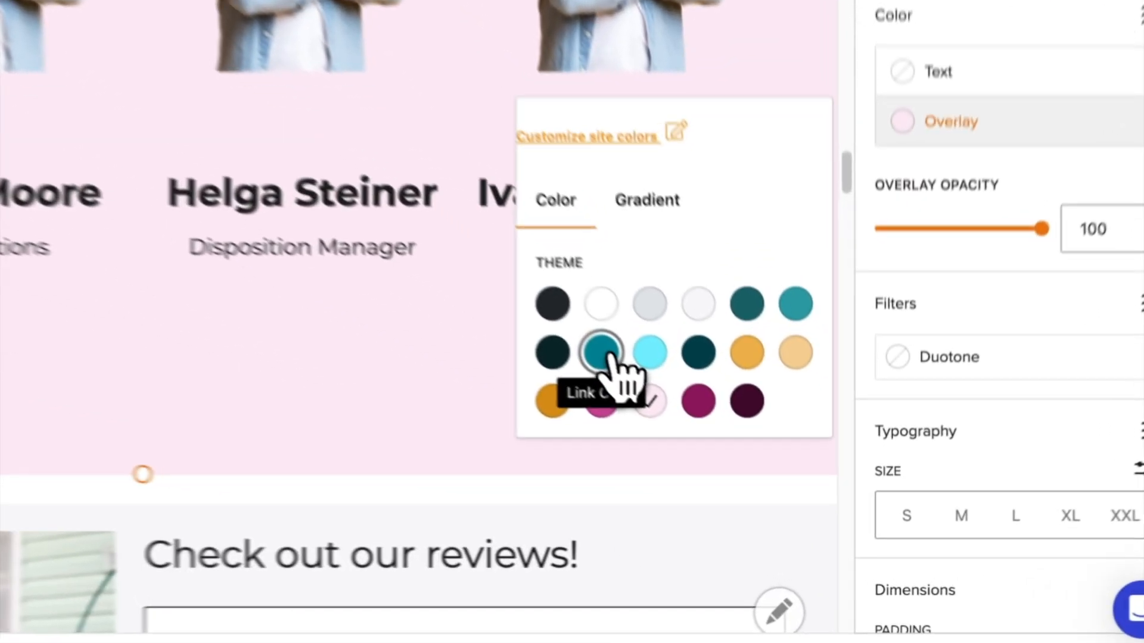
pyautogui.click(730, 454)
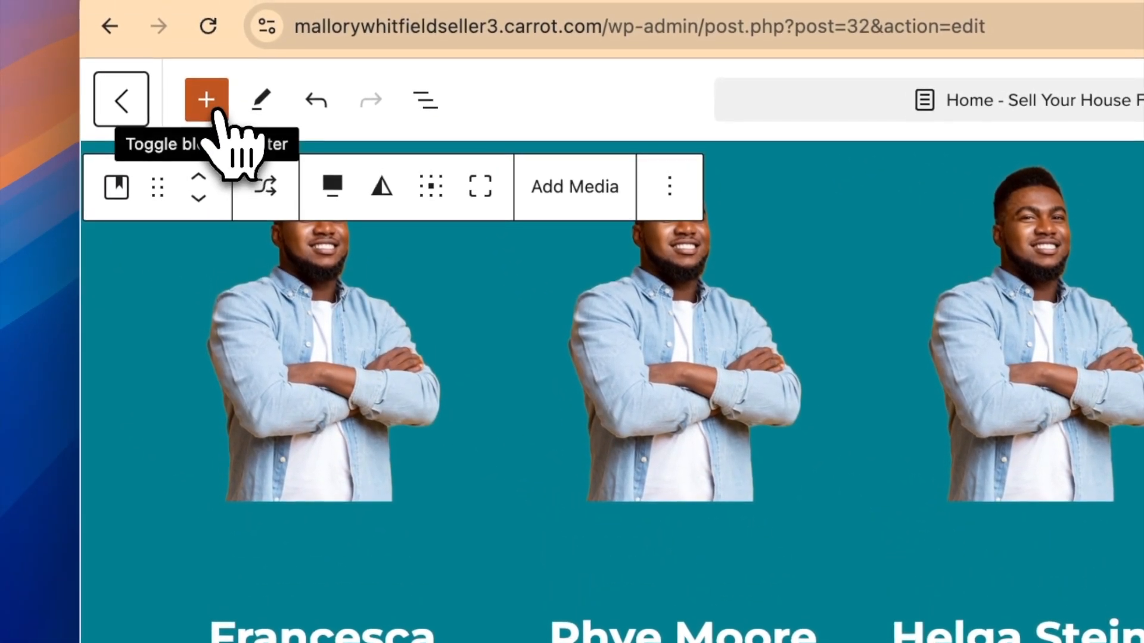
# Browse the ready-made patterns in the Content: Situations/Niches and Content: How it Works categories.
pyautogui.click(215, 80)
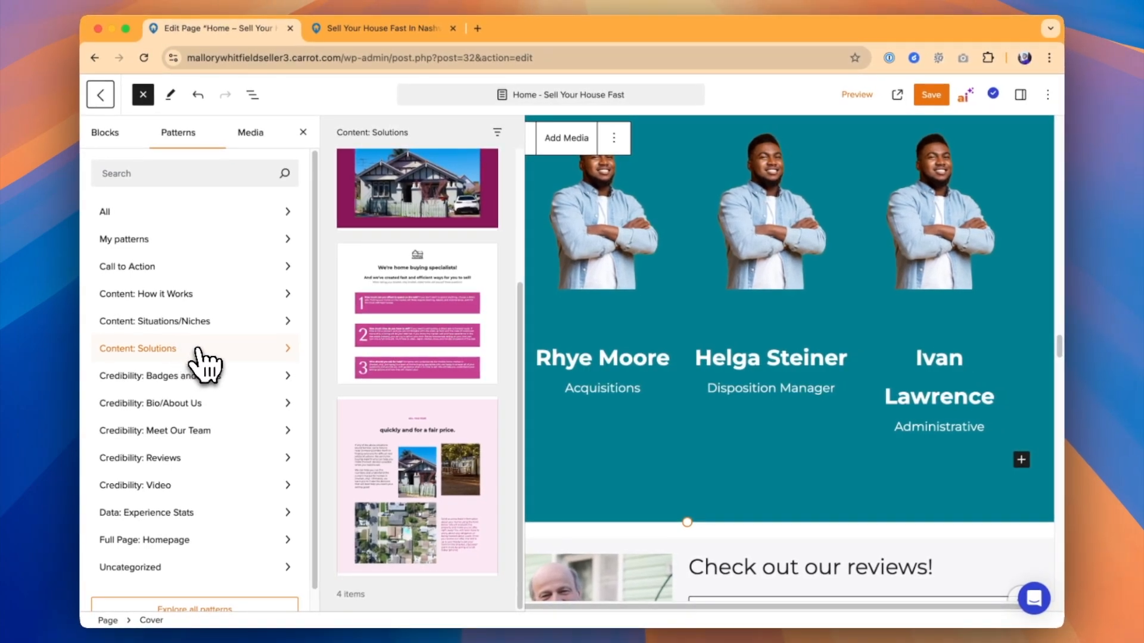
pyautogui.click(212, 324)
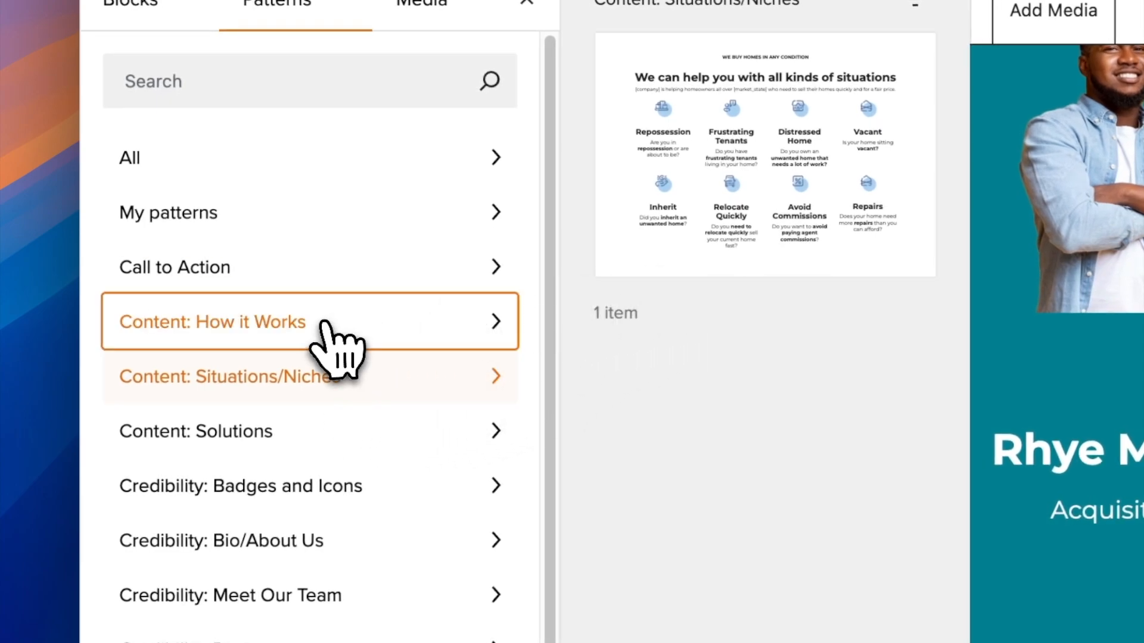
pyautogui.click(334, 343)
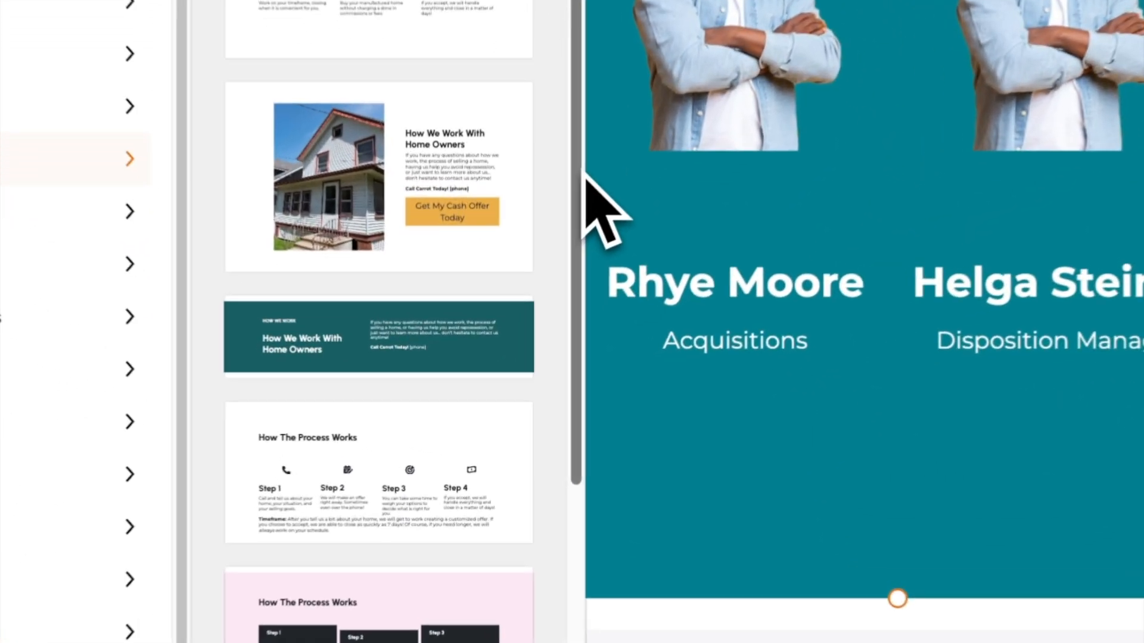
pyautogui.moveTo(521, 303); pyautogui.dragTo(517, 351)
pyautogui.moveTo(577, 262); pyautogui.dragTo(572, 353)
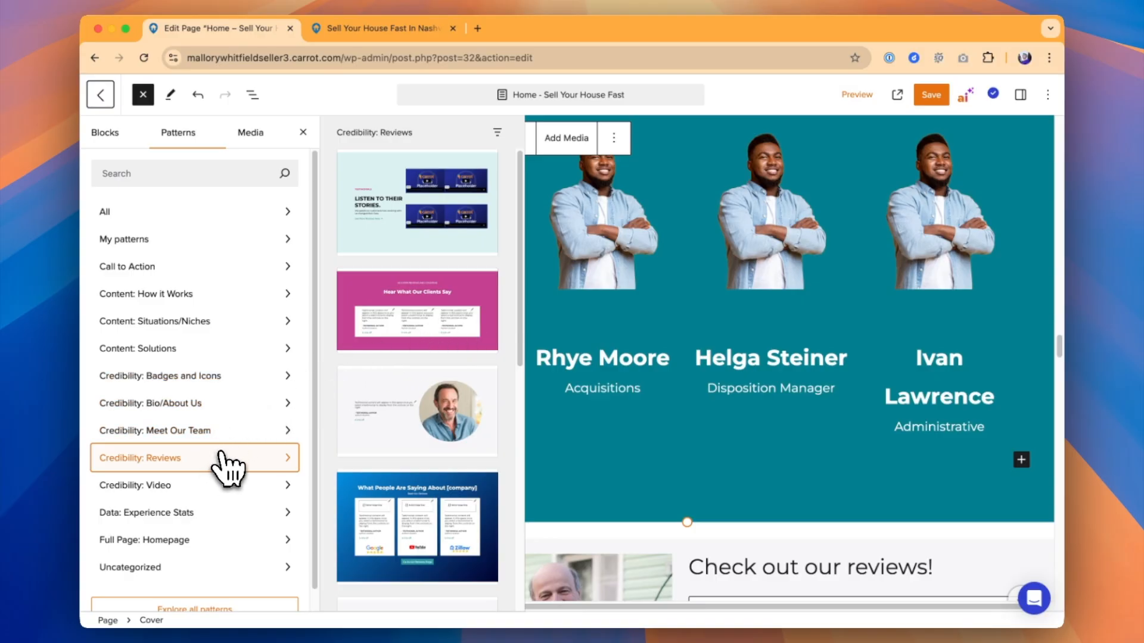
# Insert the grayscale-logo "Our Clients Love Us – Check out our Reviews!" pattern from Credibility: Badges and Icons below the team section.
pyautogui.click(209, 385)
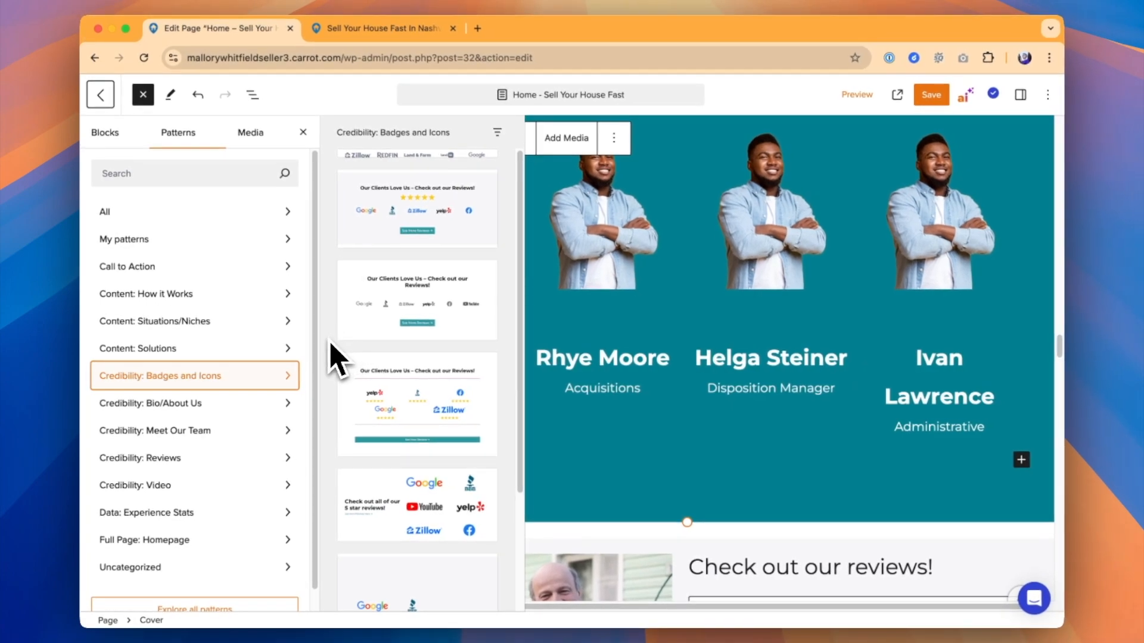
pyautogui.moveTo(357, 287); pyautogui.dragTo(654, 511)
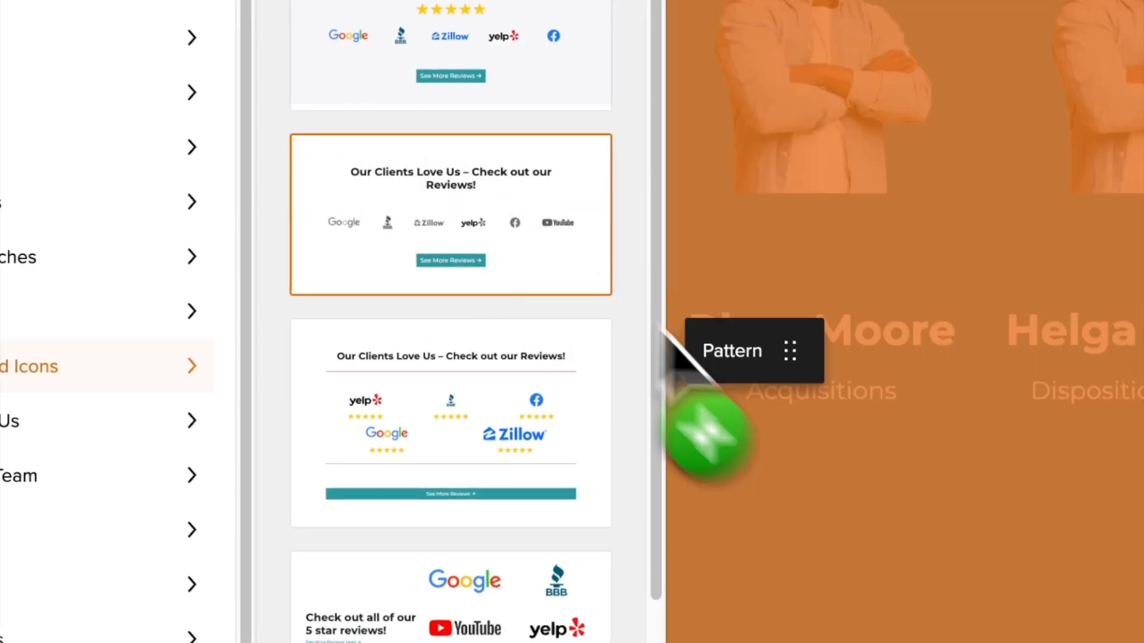
pyautogui.moveTo(777, 533); pyautogui.dragTo(797, 587)
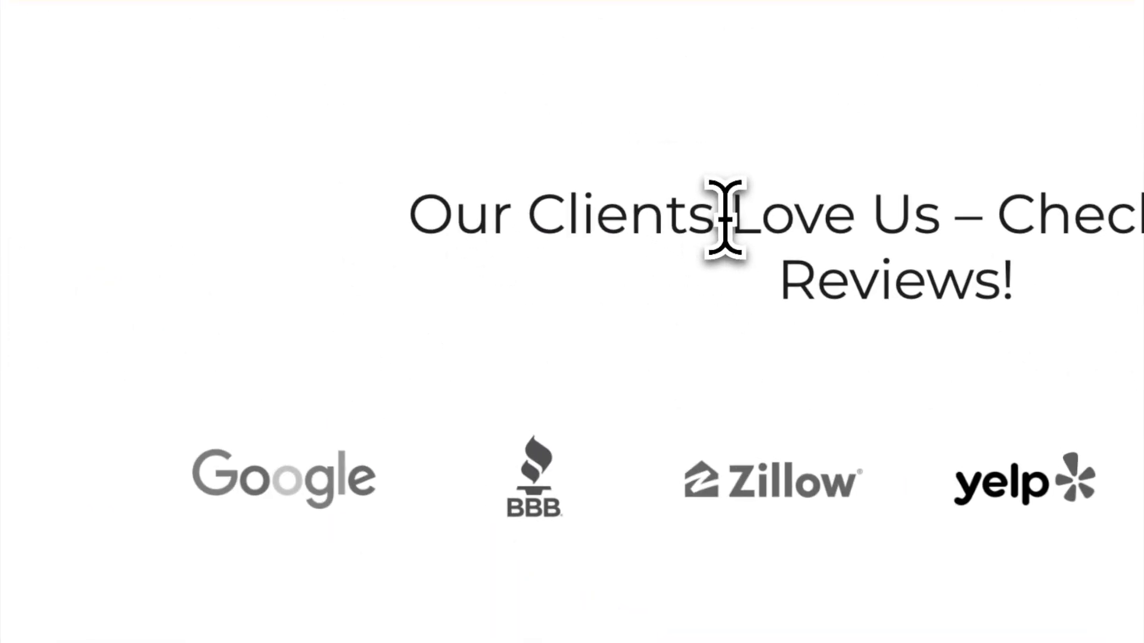
# Place the cursor in the new reviews heading, and open the Google logo's link settings.
pyautogui.click(545, 210)
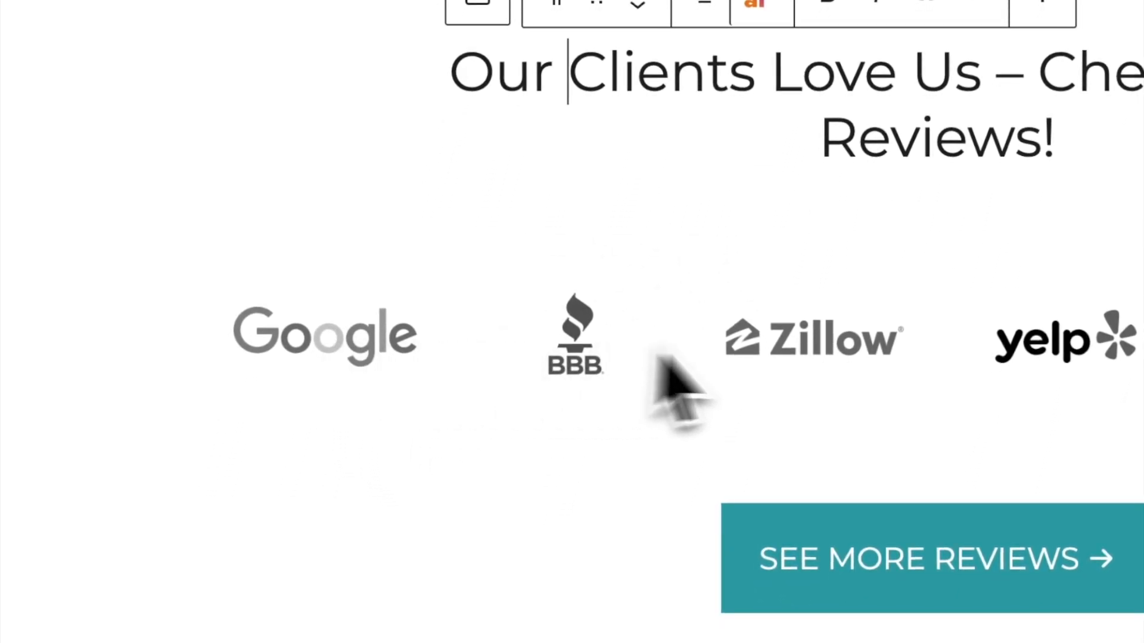
pyautogui.click(277, 340)
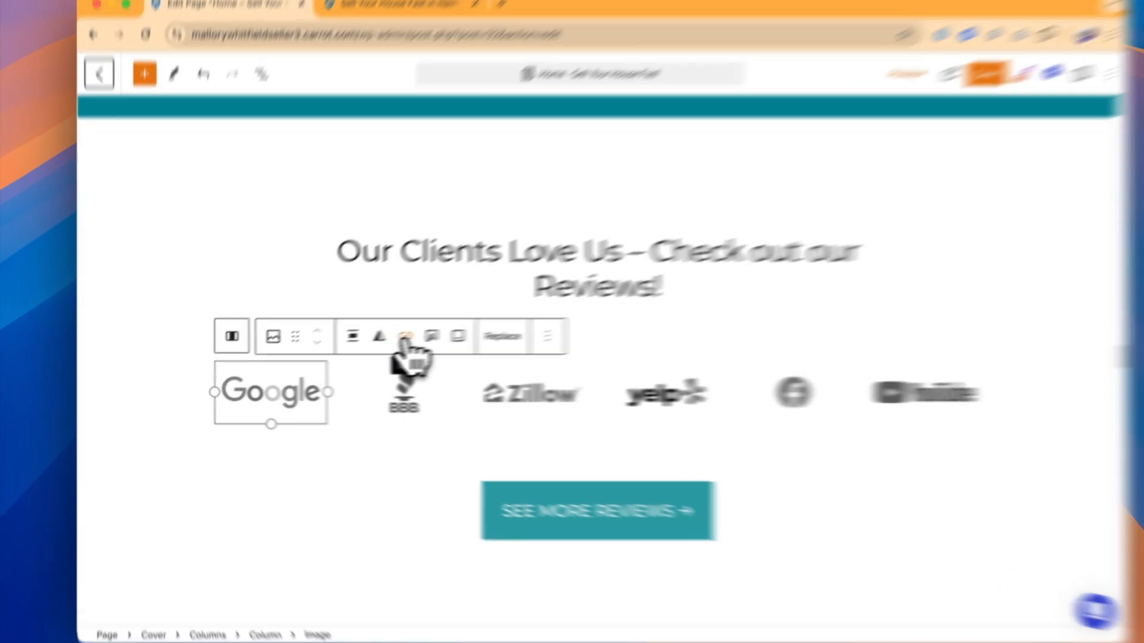
pyautogui.click(387, 341)
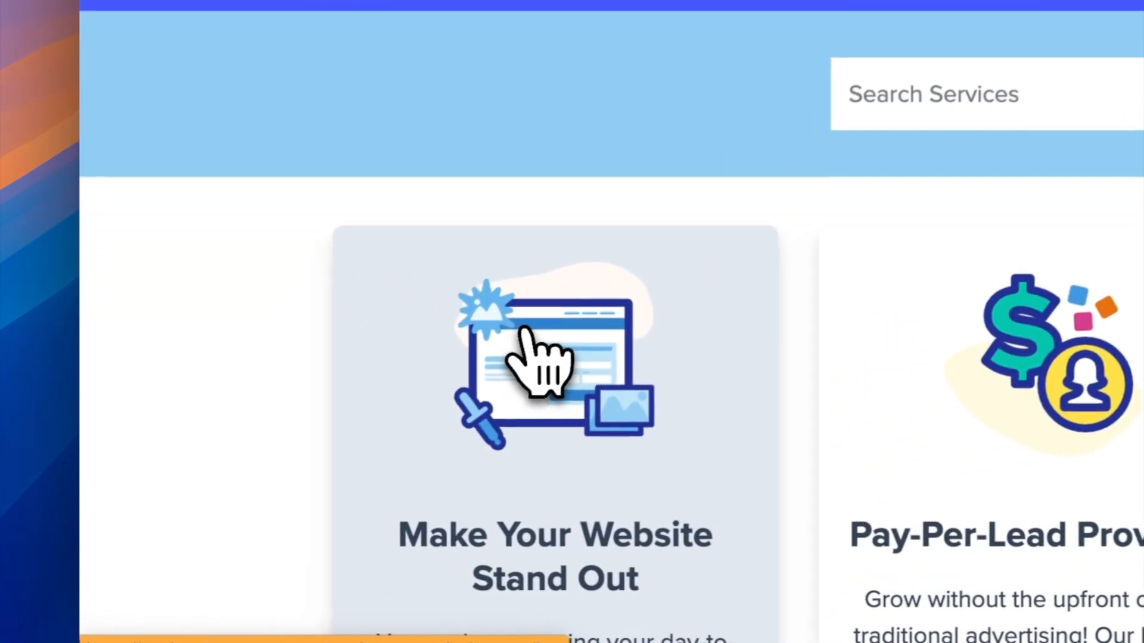
# Open the marketplace's "Make Your Website Stand Out" services, and switch to the Carrot Help Center.
pyautogui.click(532, 334)
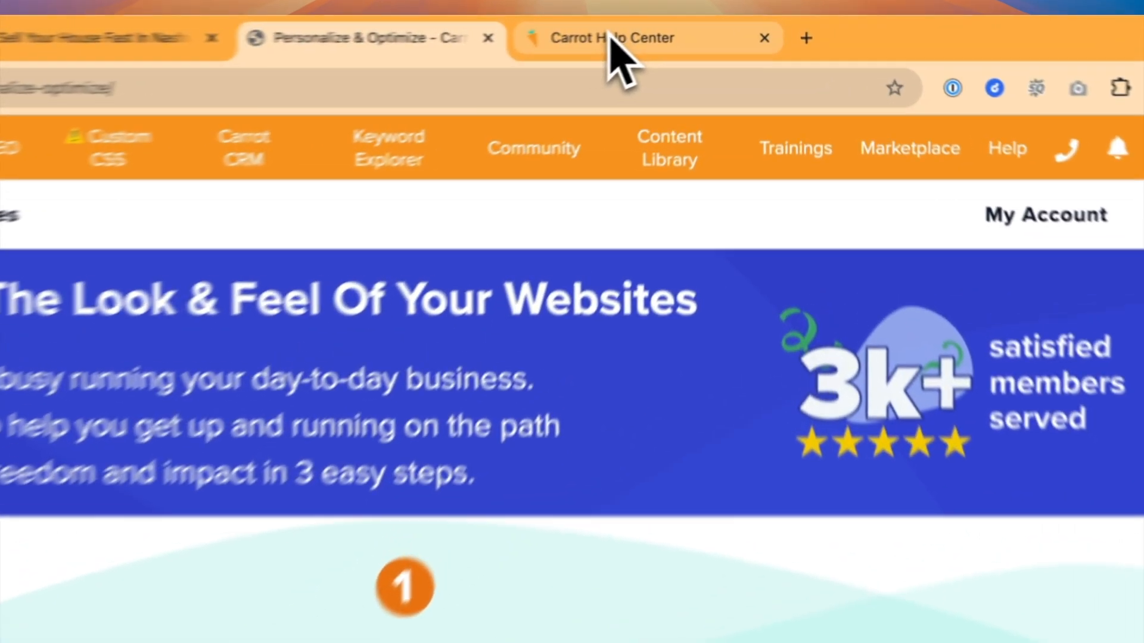
pyautogui.click(688, 28)
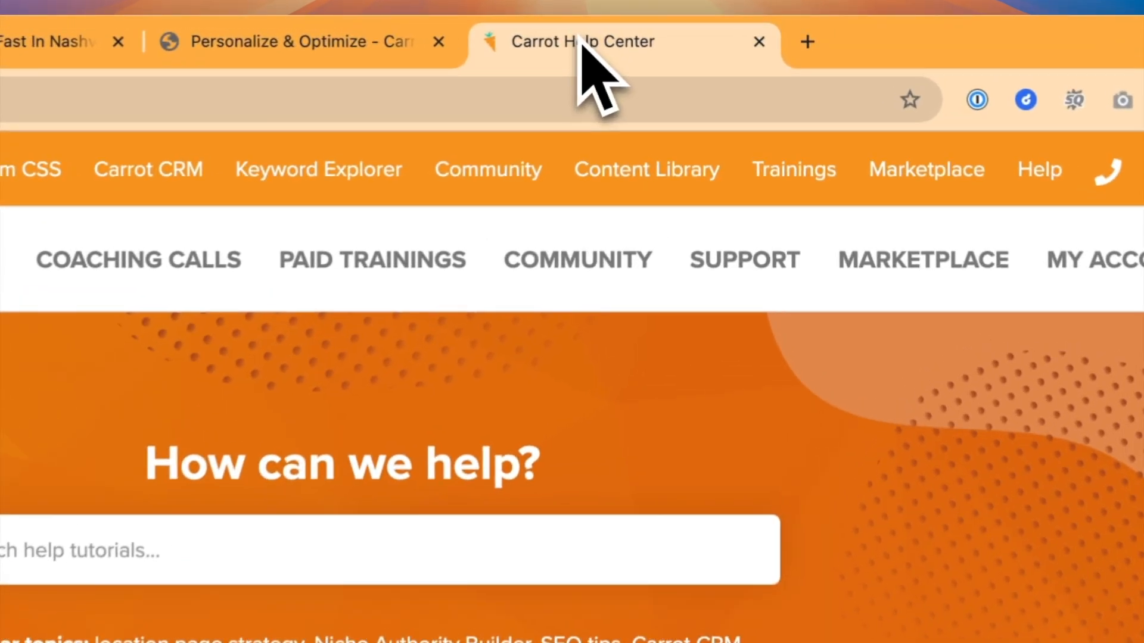